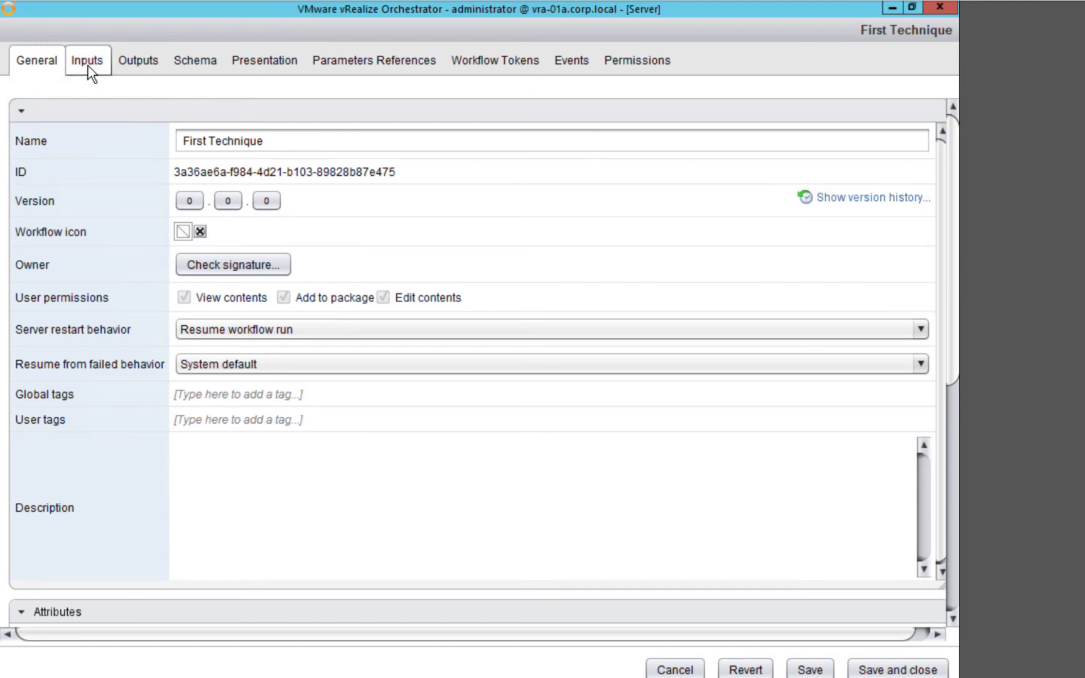
- Add a workflow input parameter named INmyVar and set its type to number
click(88, 64)
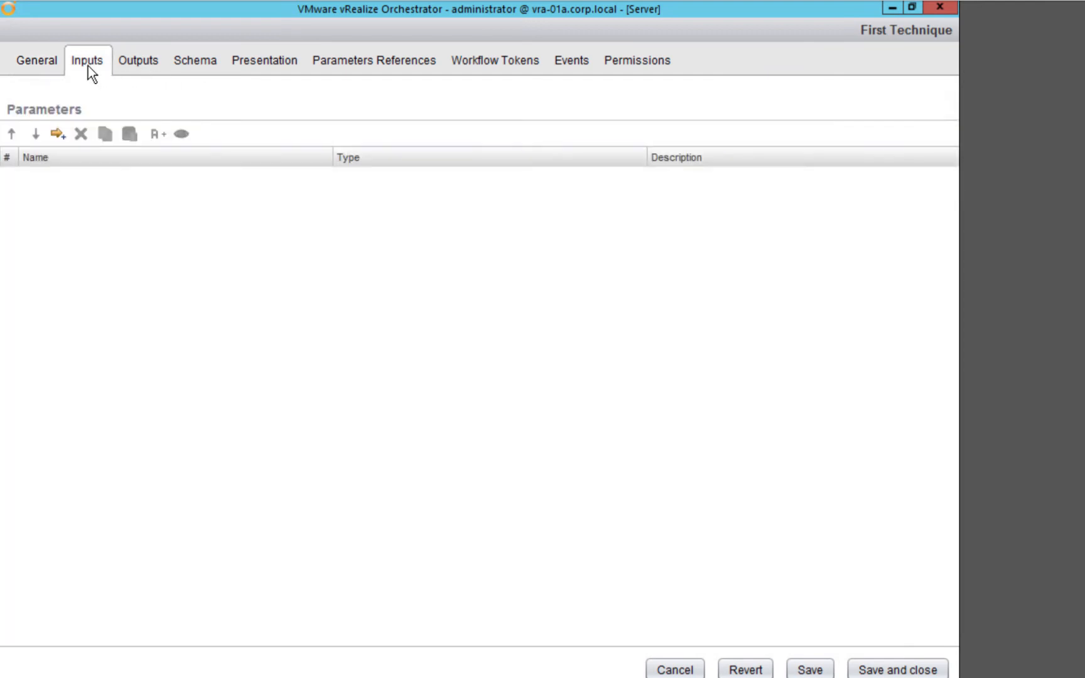
click(57, 134)
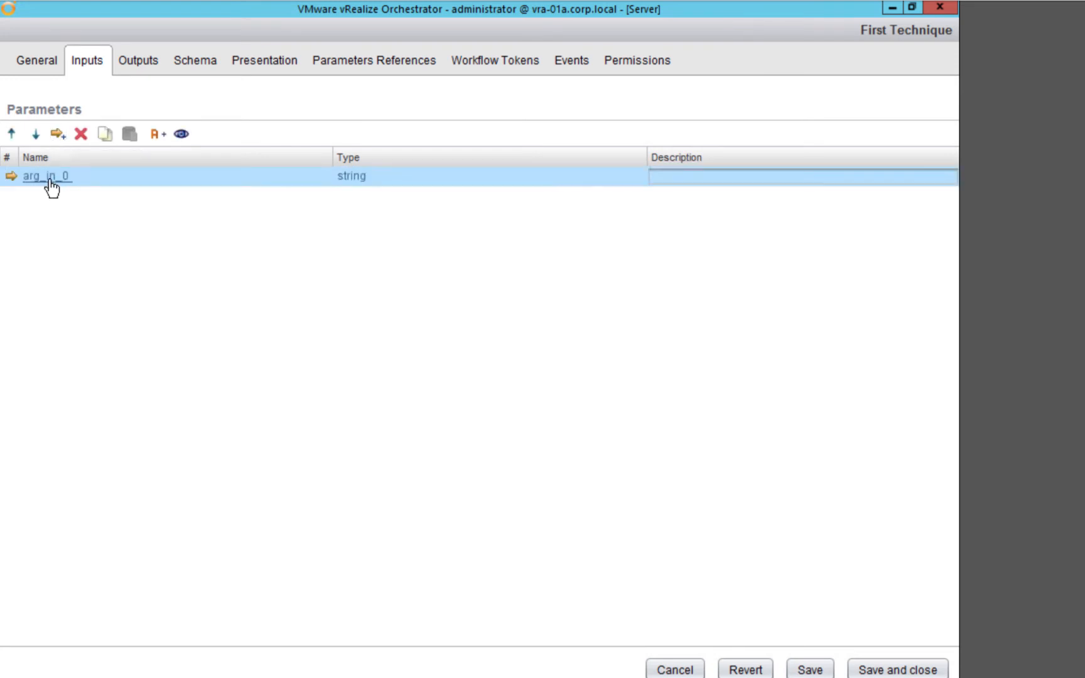
click(51, 179)
text(IN)
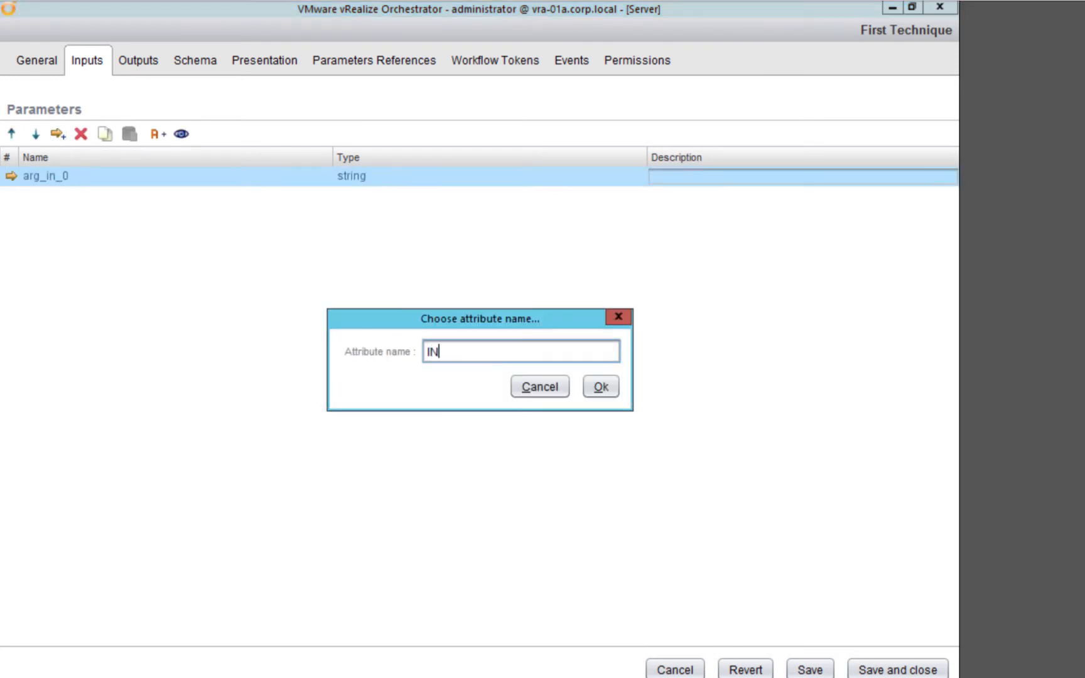
text(myVar)
click(600, 386)
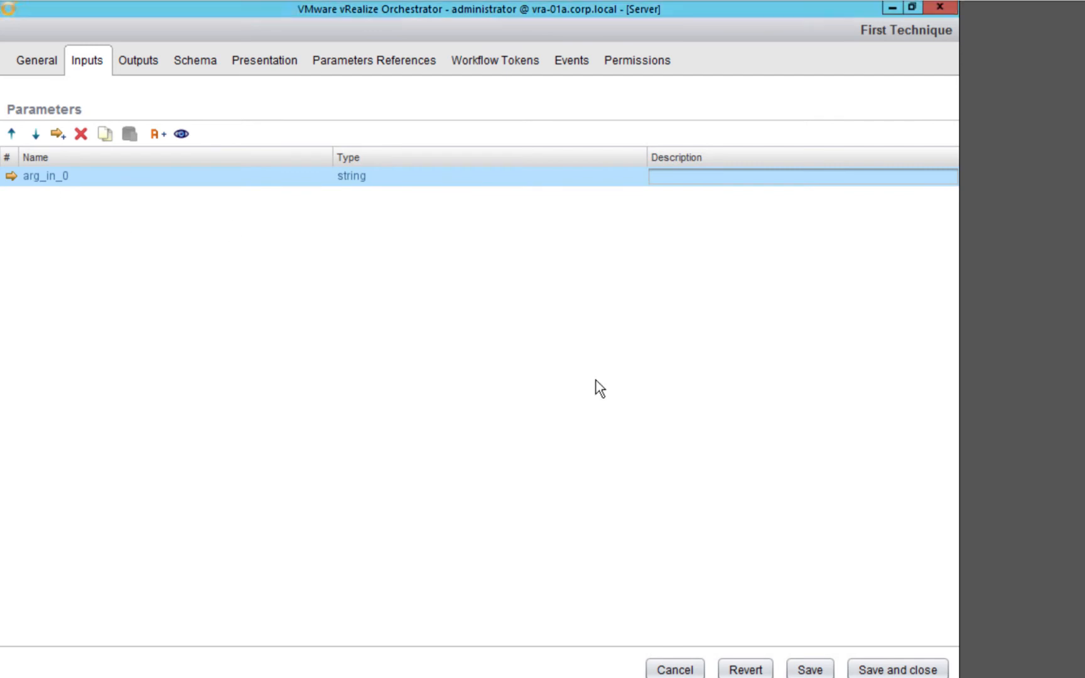
click(346, 172)
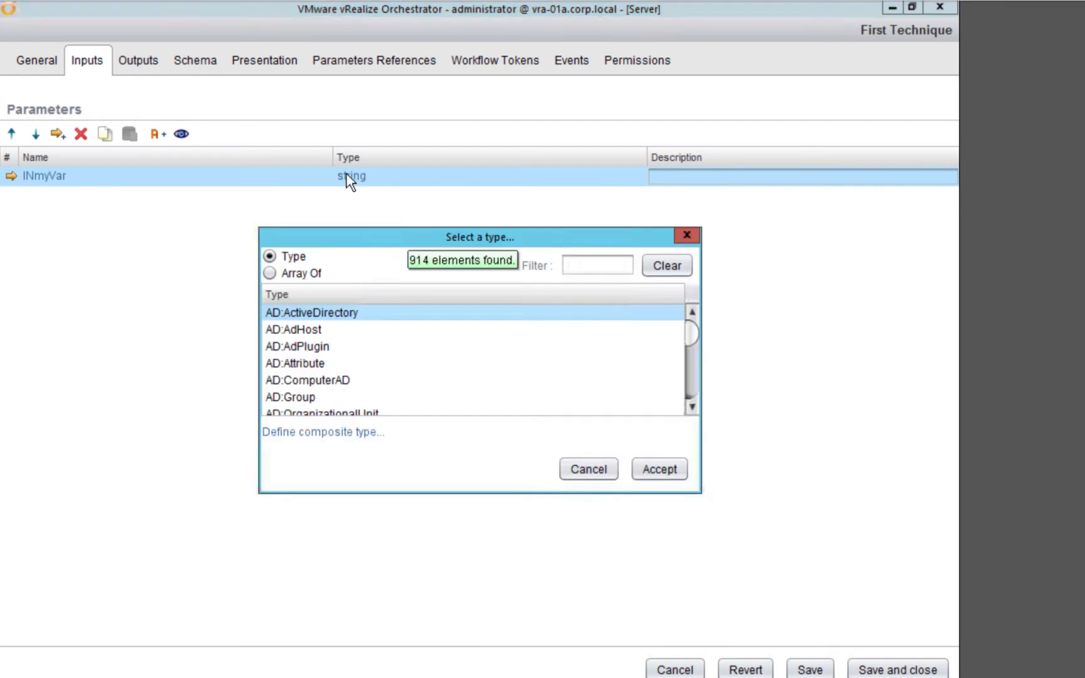
text(number)
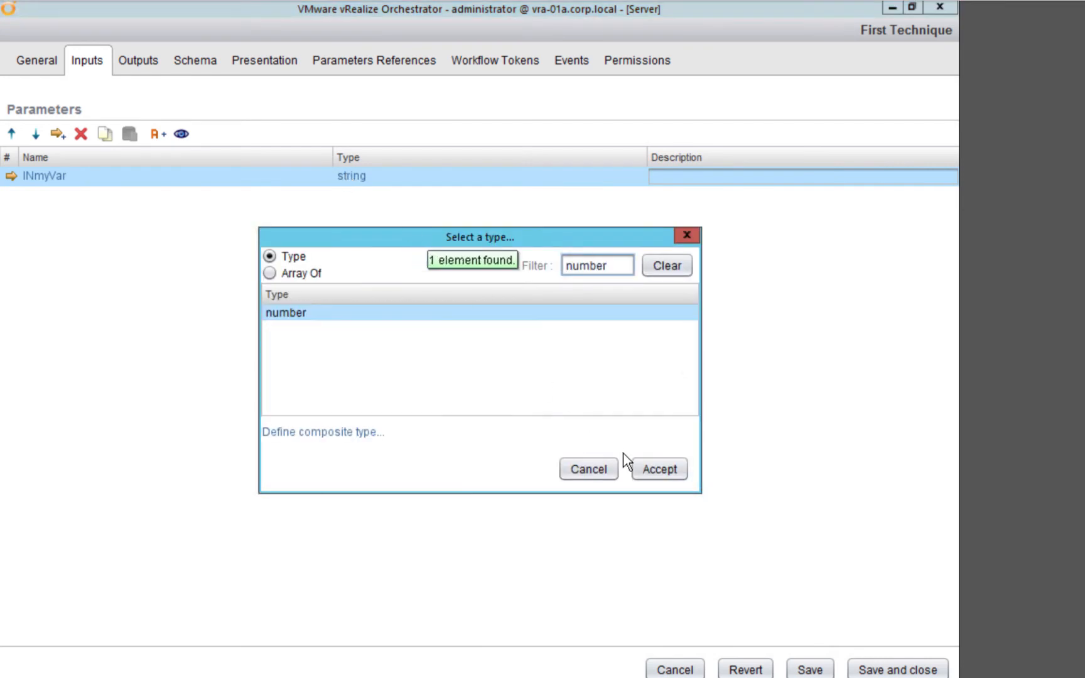
click(650, 477)
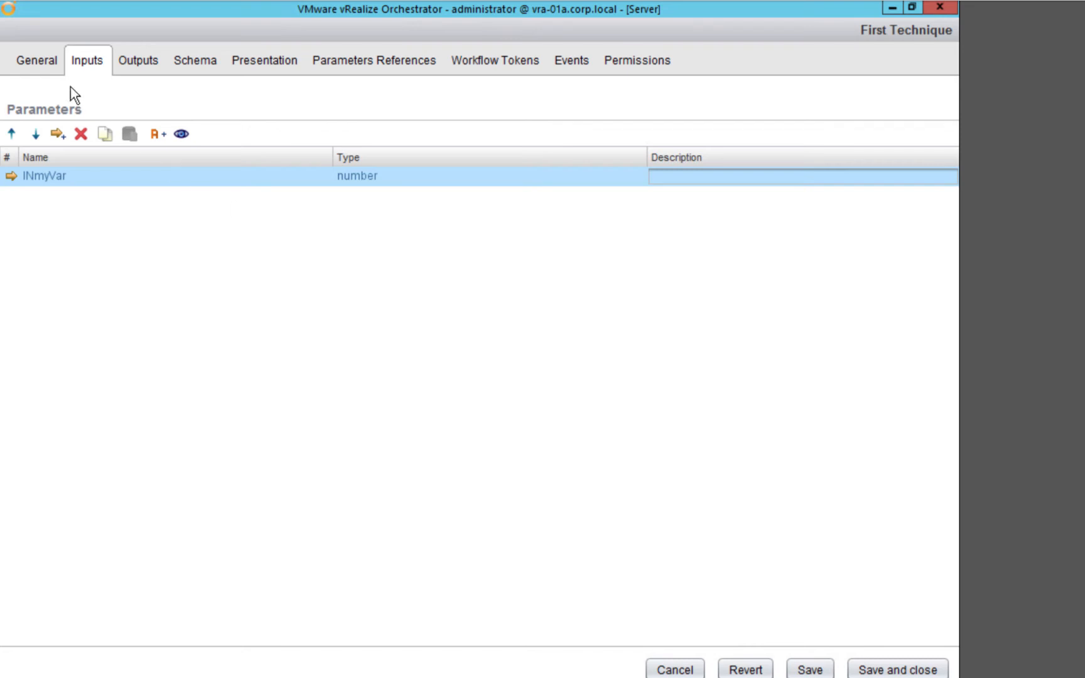
- Add a workflow attribute named myVar and set its type to number
click(43, 65)
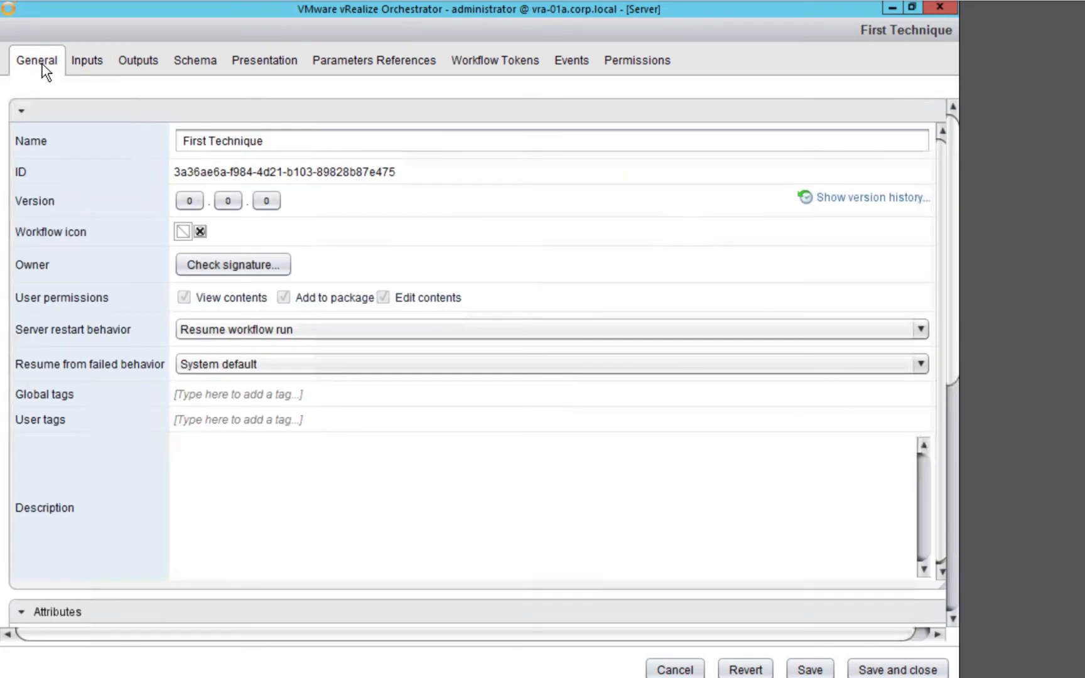
click(22, 113)
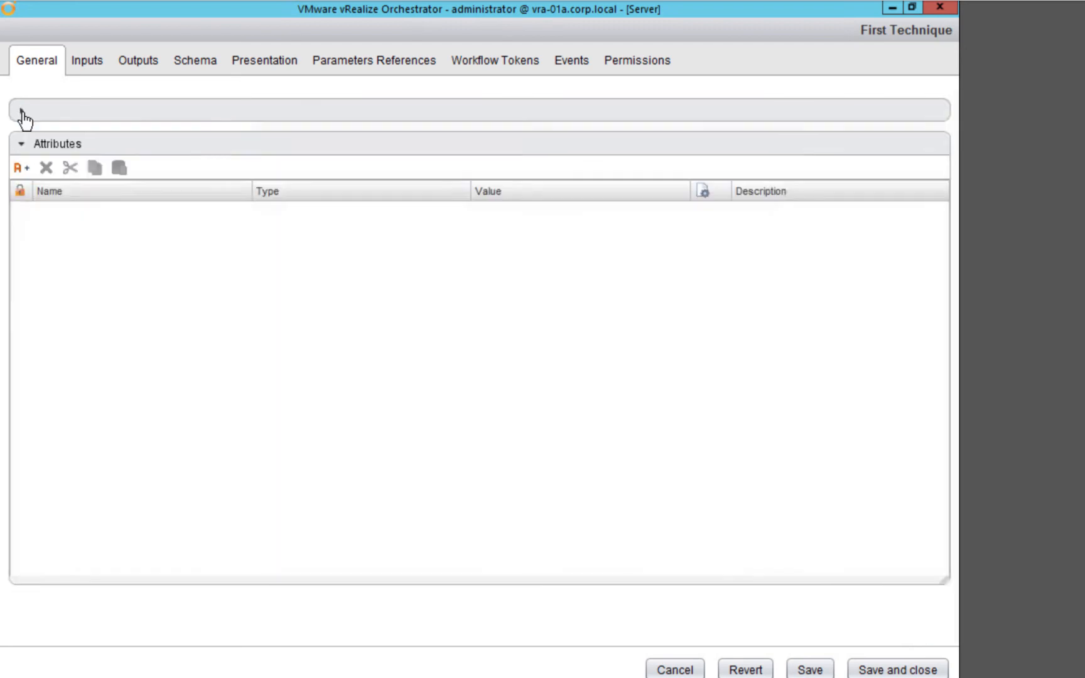
click(17, 176)
click(47, 211)
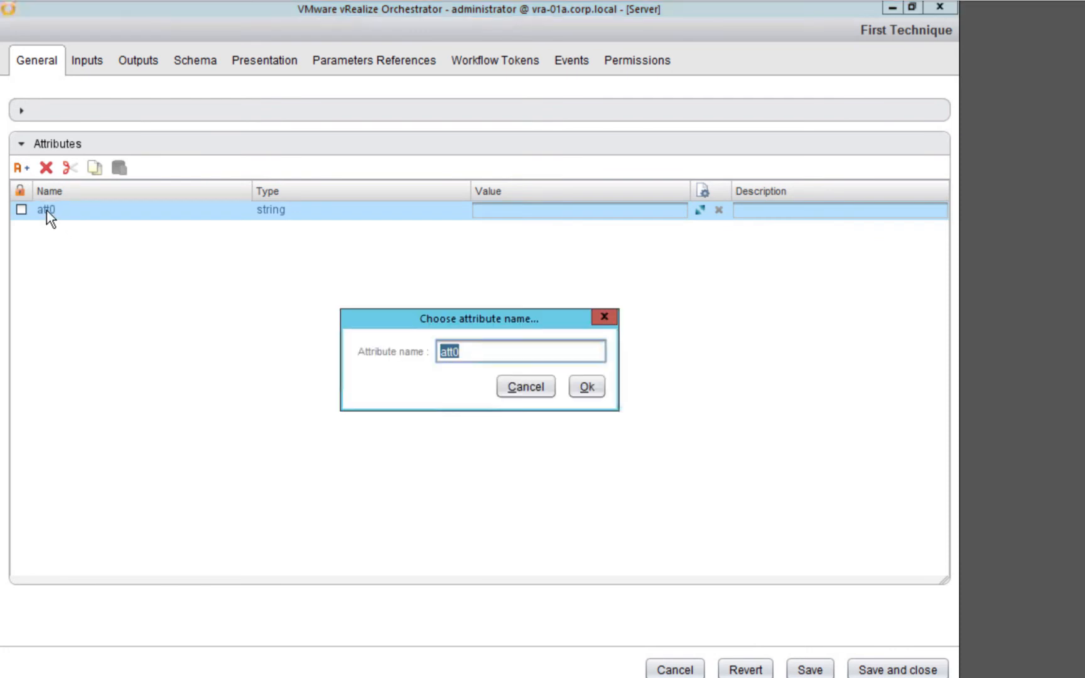
text(myVar)
click(589, 388)
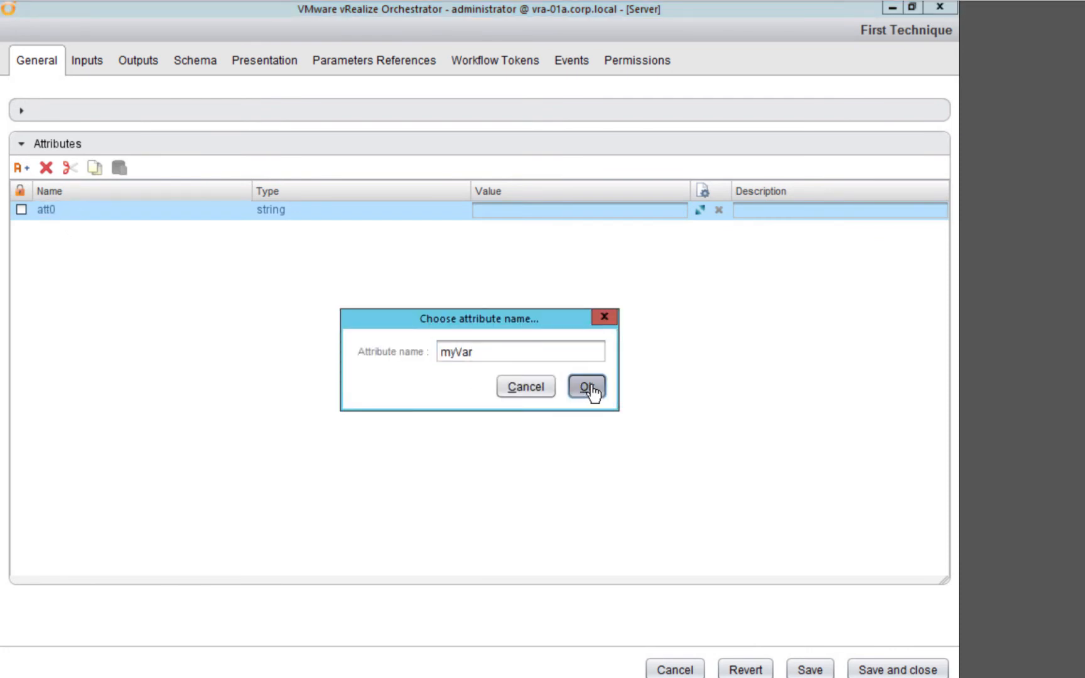
click(268, 213)
text(number)
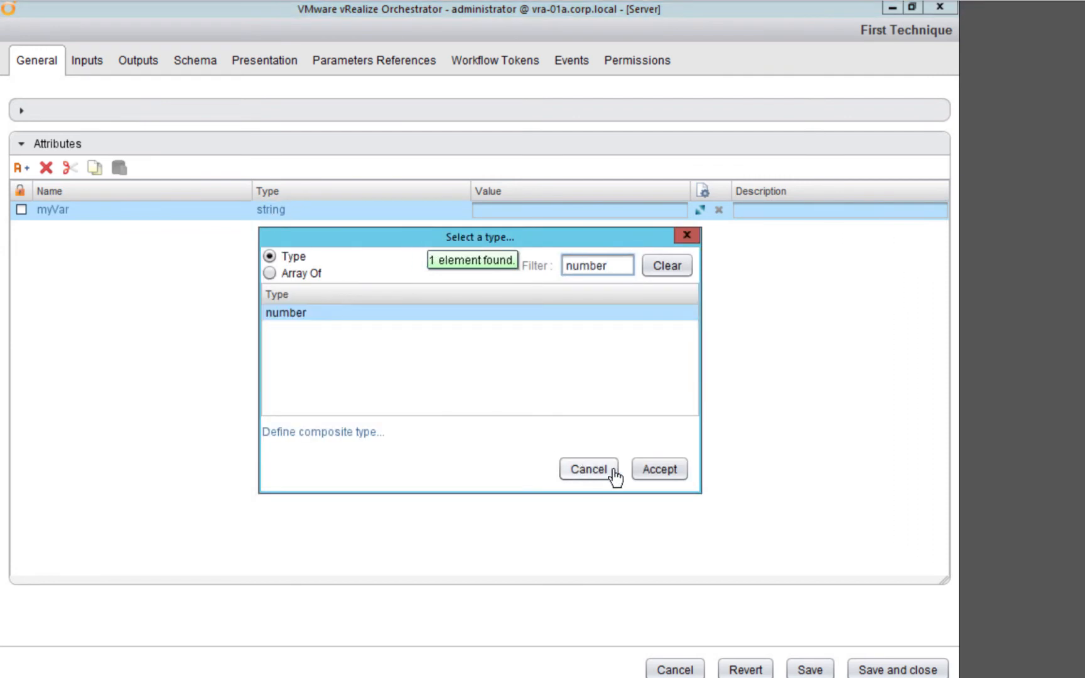
click(647, 476)
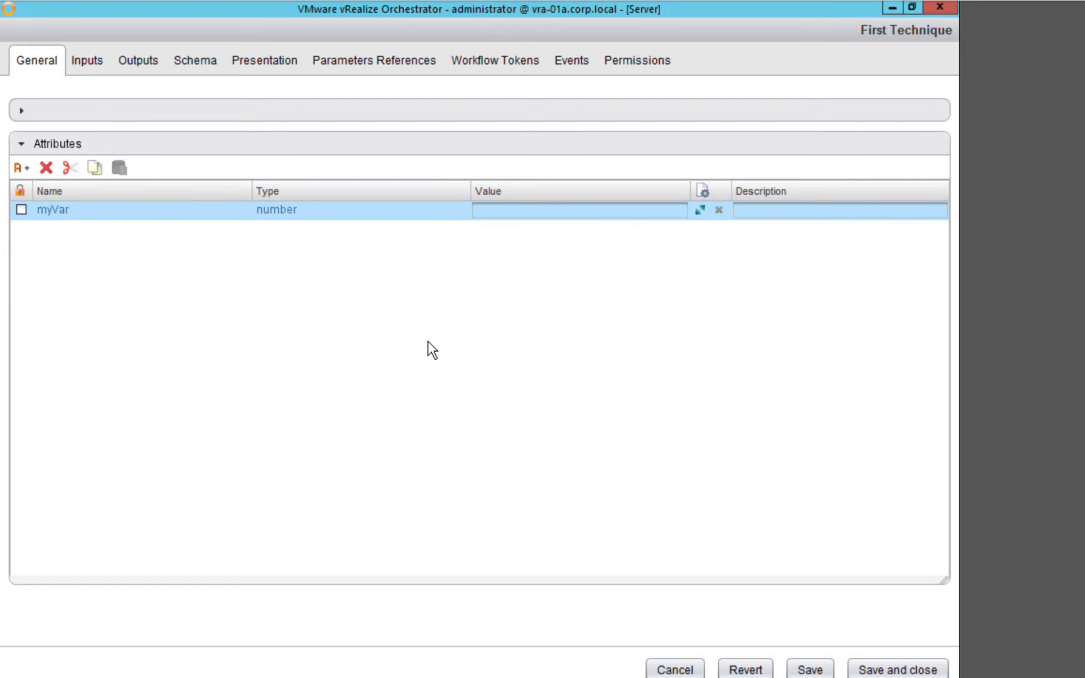
- Insert a scriptable task between the start and end elements of the workflow schema
click(88, 62)
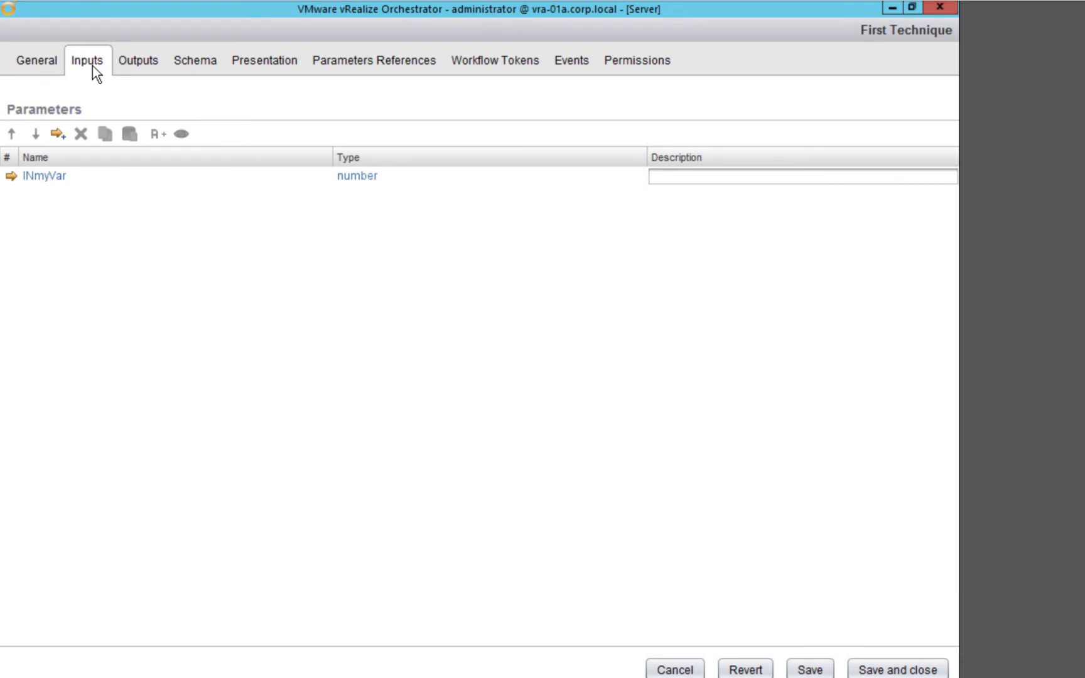
click(204, 66)
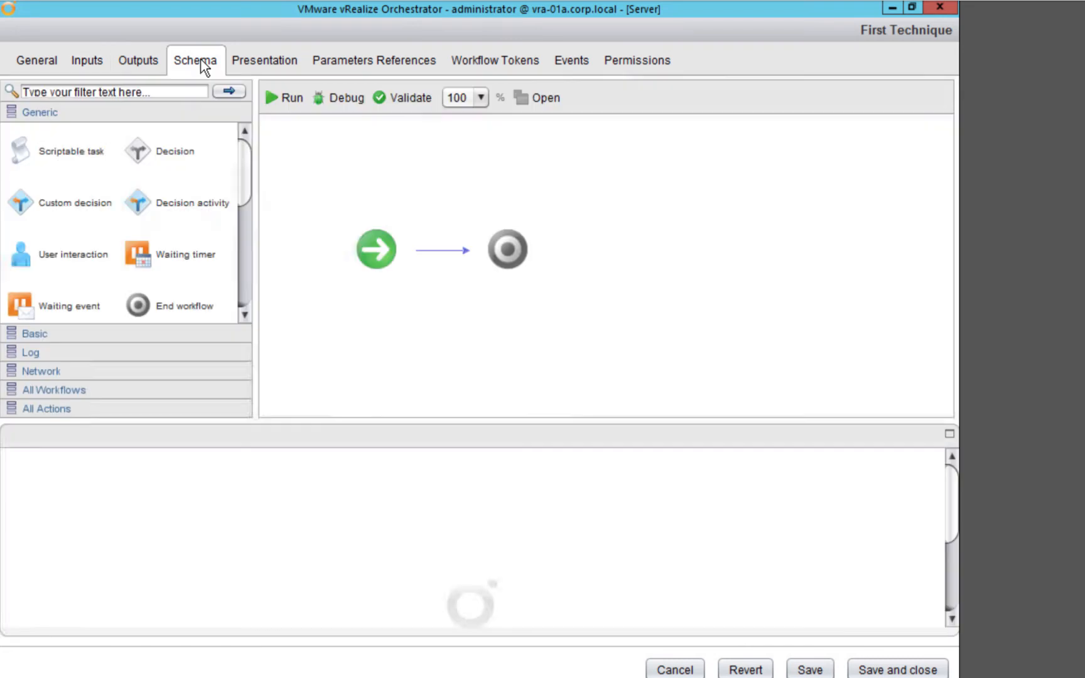
drag(24, 153, 443, 251)
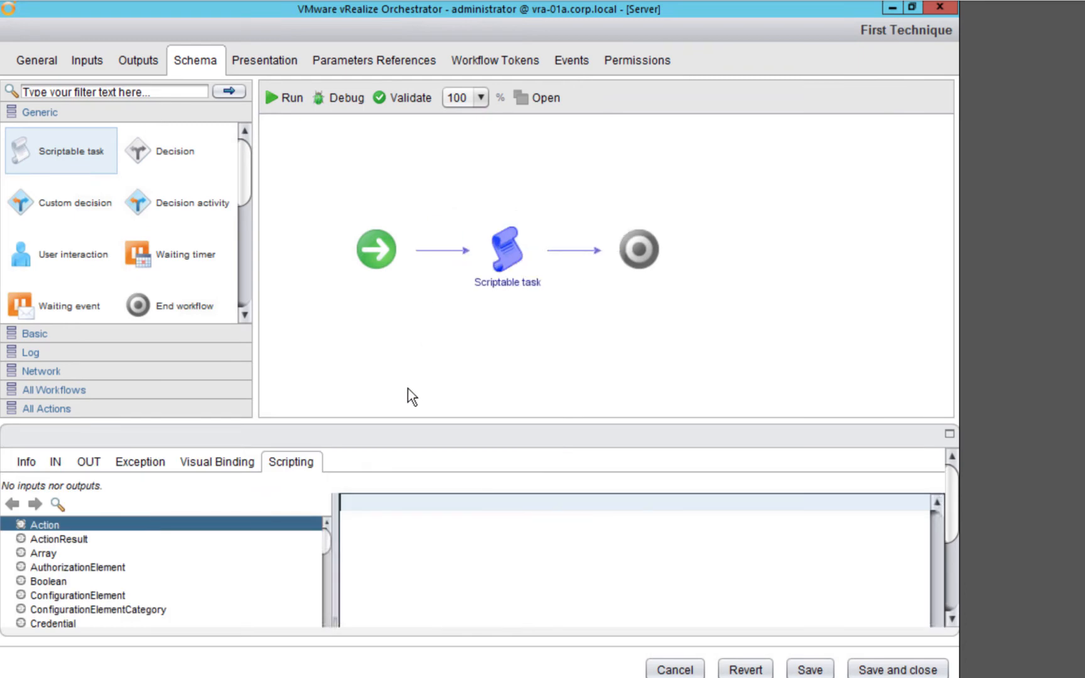
- Bind the myVar attribute as an input of the scriptable task
click(56, 465)
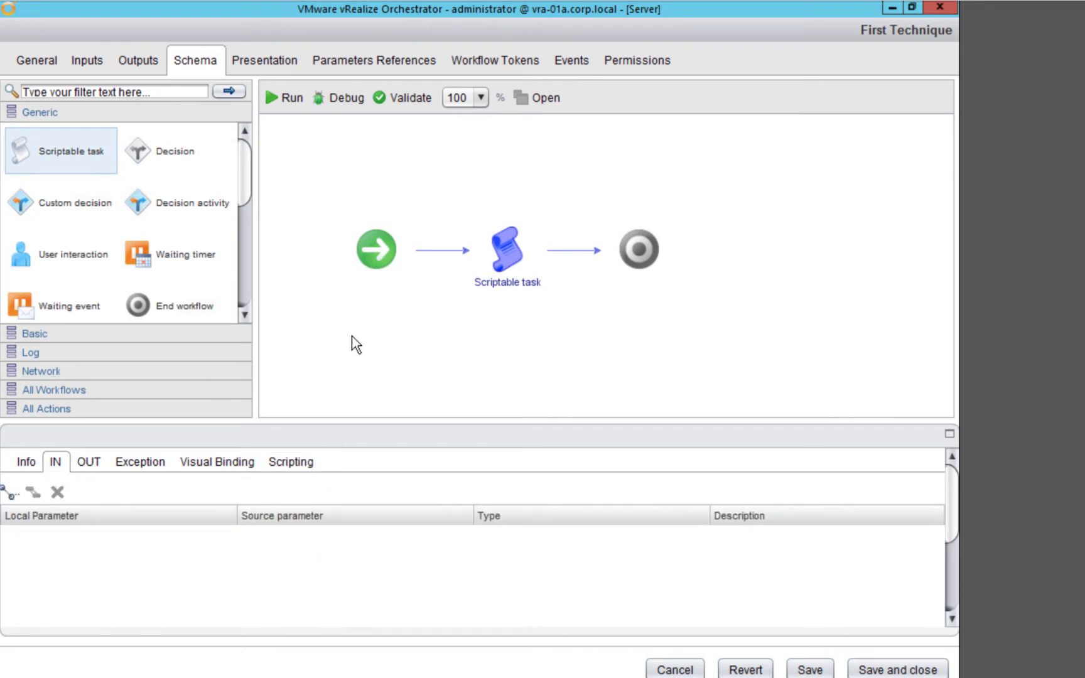
mouse_move(505, 262)
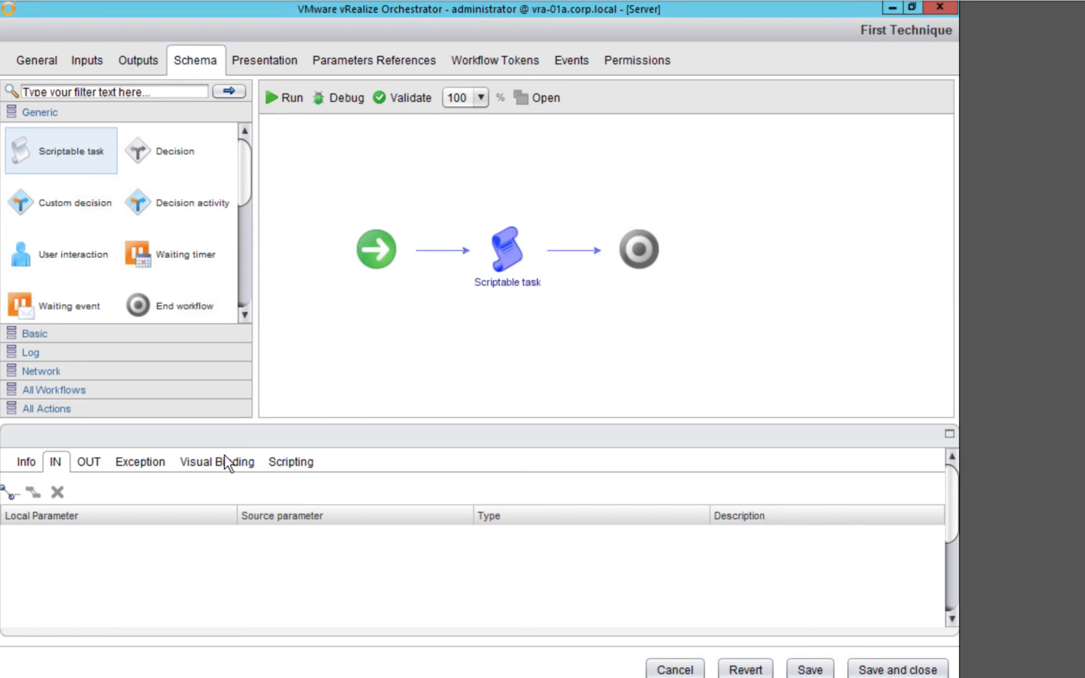
click(10, 496)
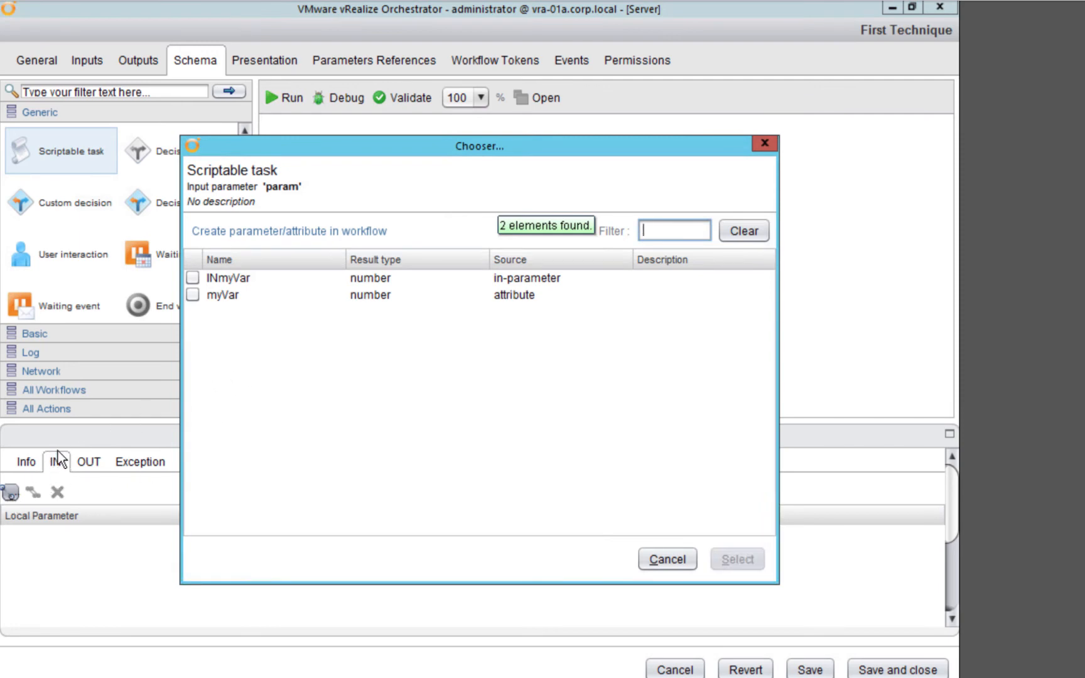
click(194, 296)
click(193, 295)
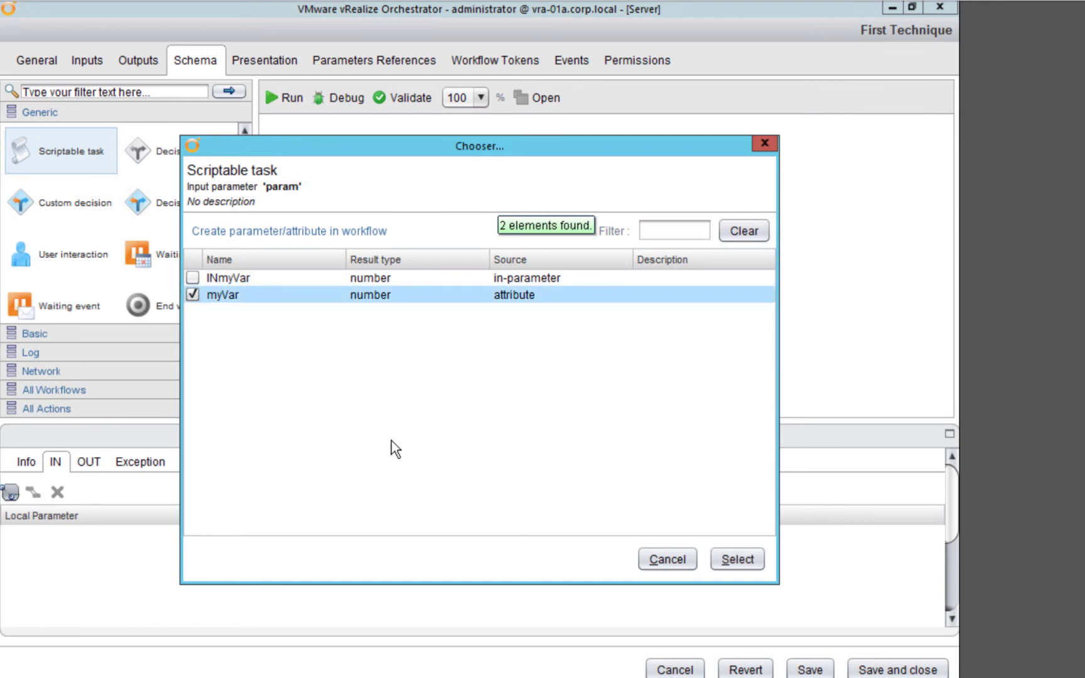
click(723, 564)
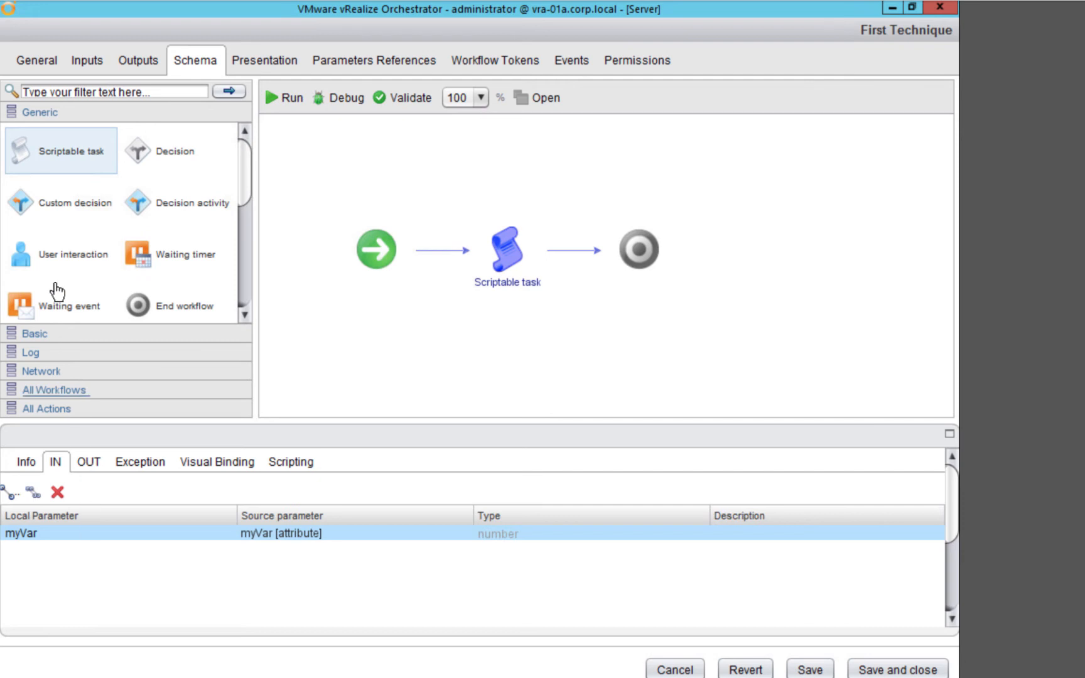
- Change the source of the scriptable task's local input myVar to the in-parameter INmyVar
click(94, 62)
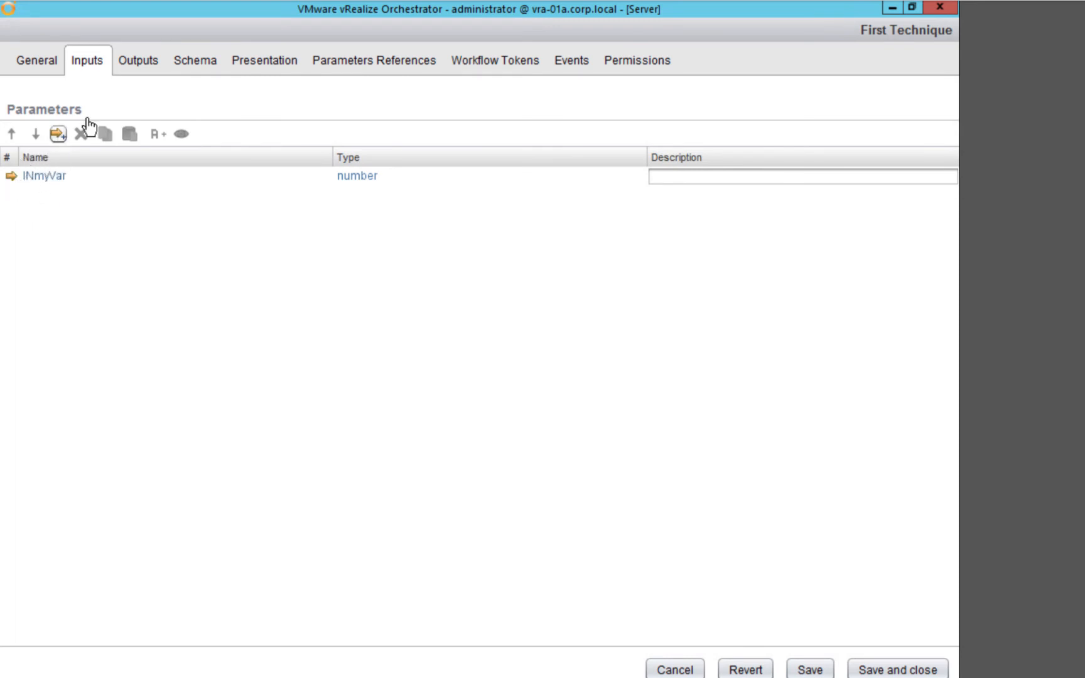
click(188, 63)
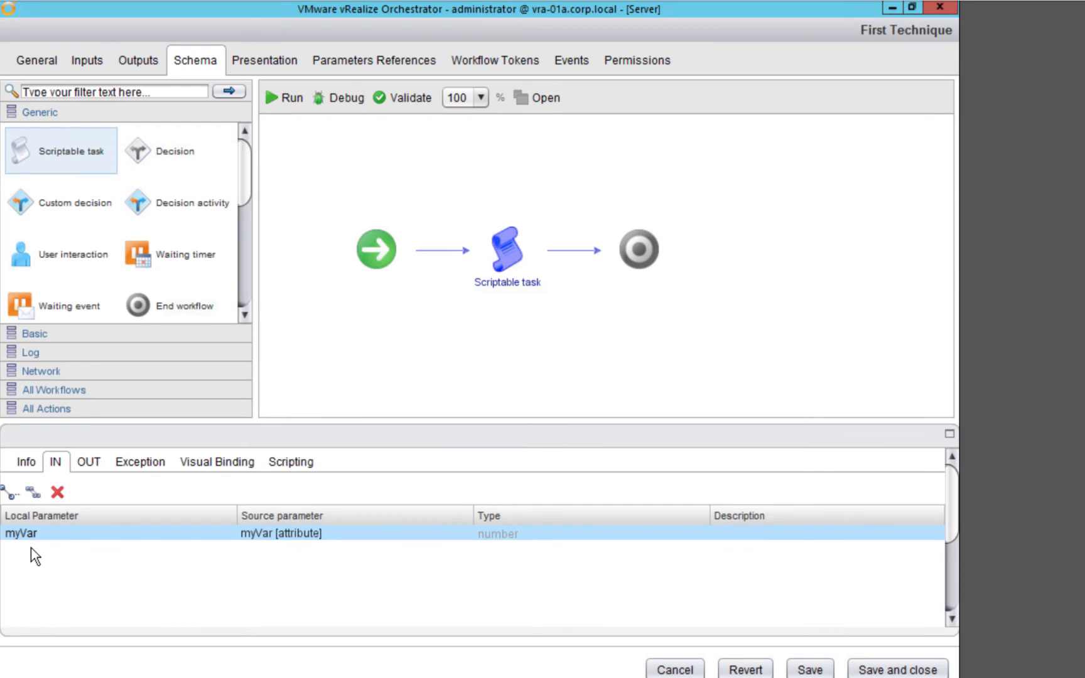
click(274, 535)
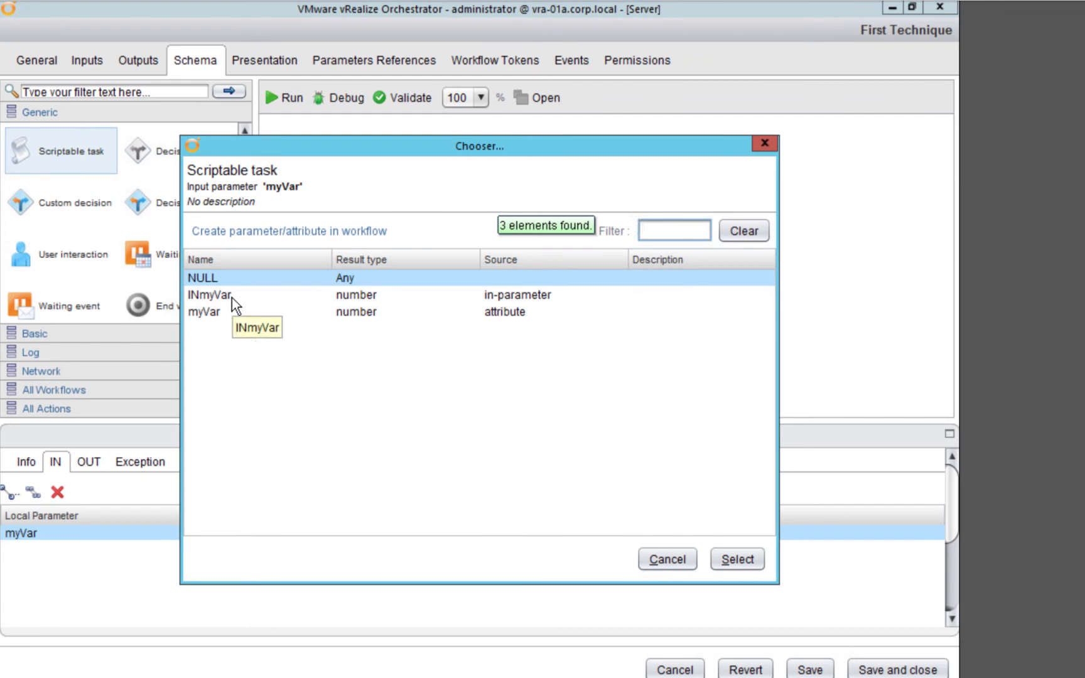
click(231, 298)
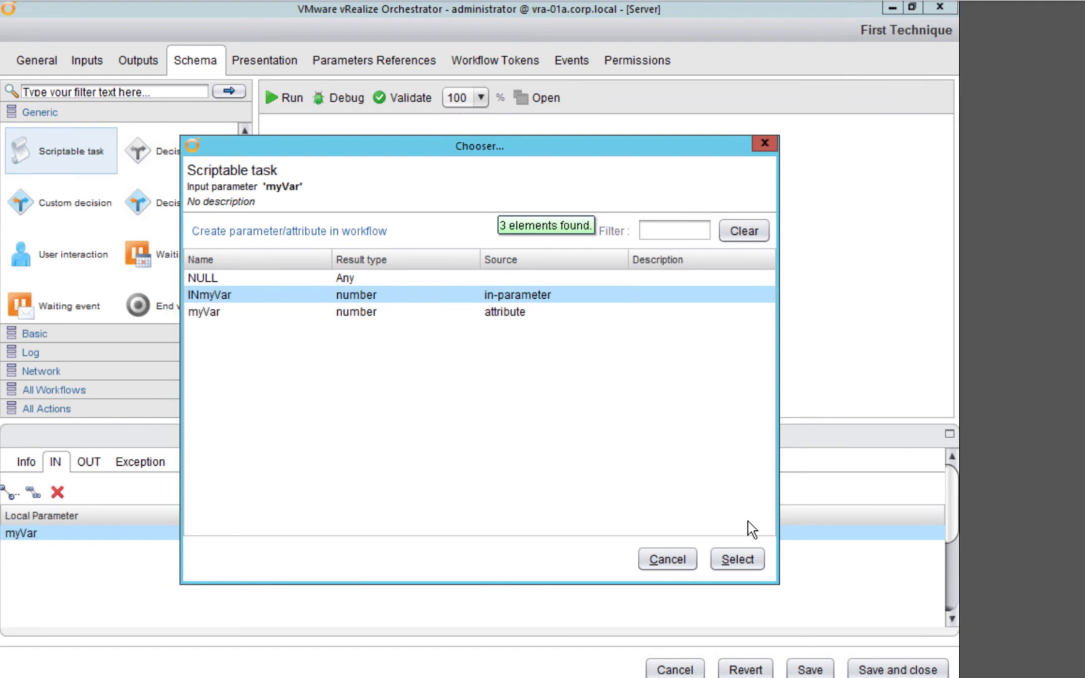
click(749, 565)
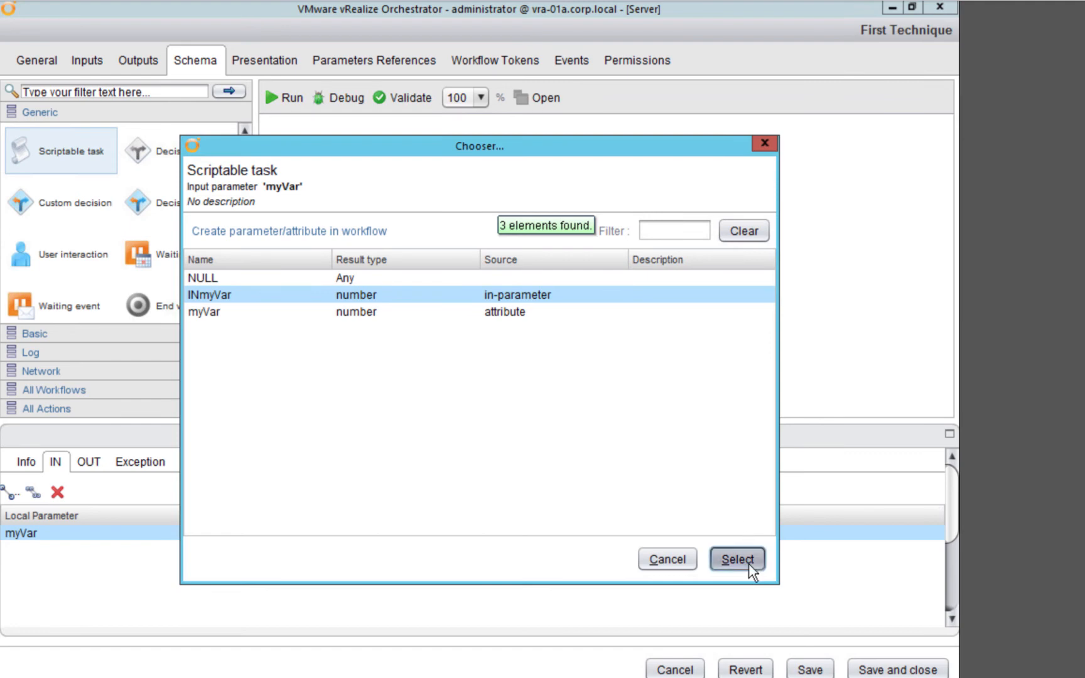
mouse_move(489, 248)
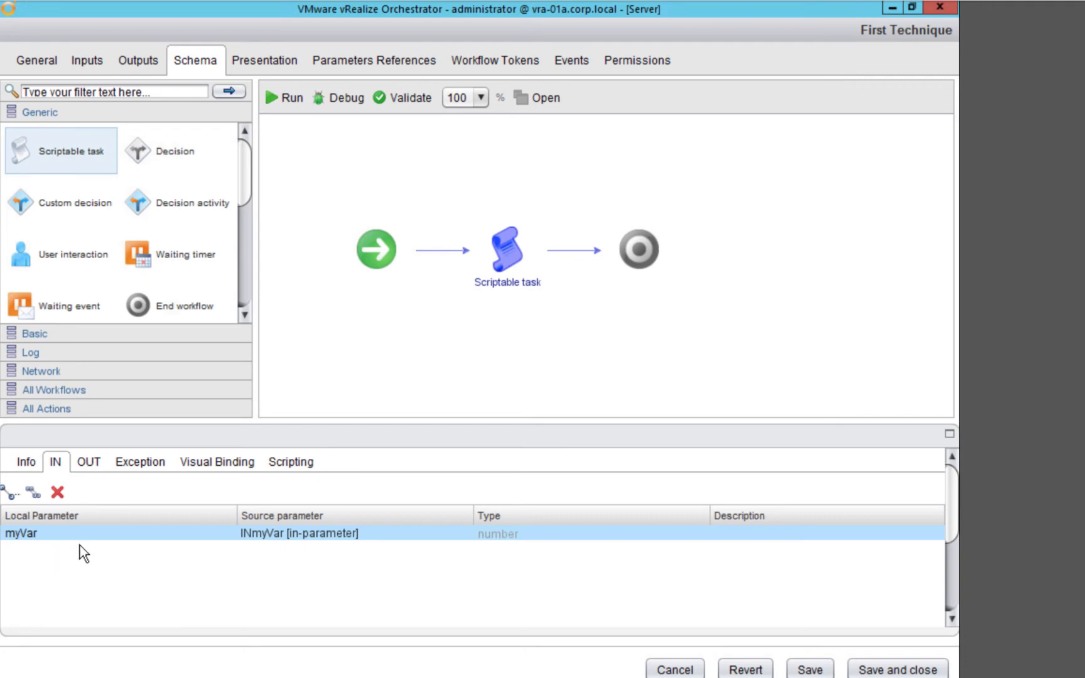
- Bind the myVar attribute as an output of the scriptable task
click(91, 465)
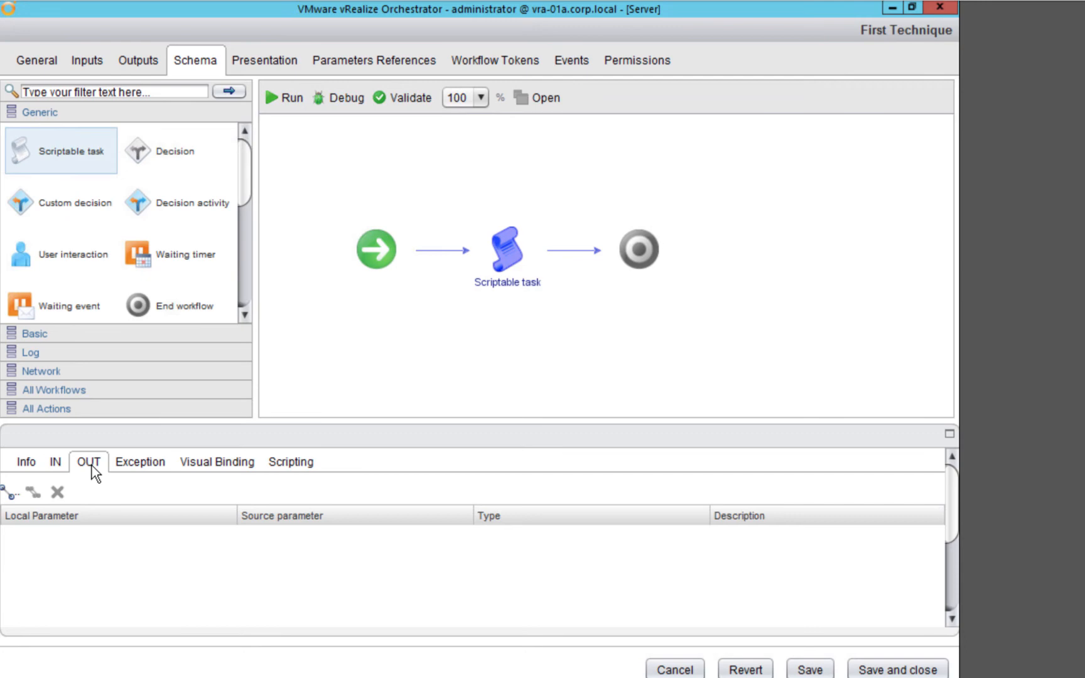
click(11, 499)
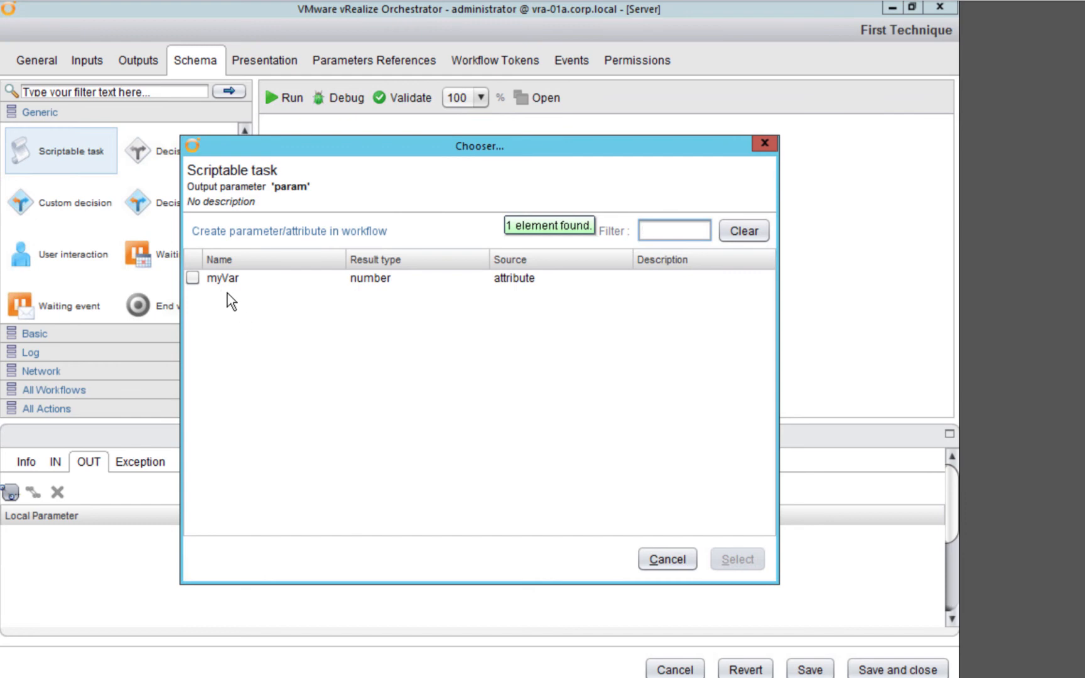
click(194, 278)
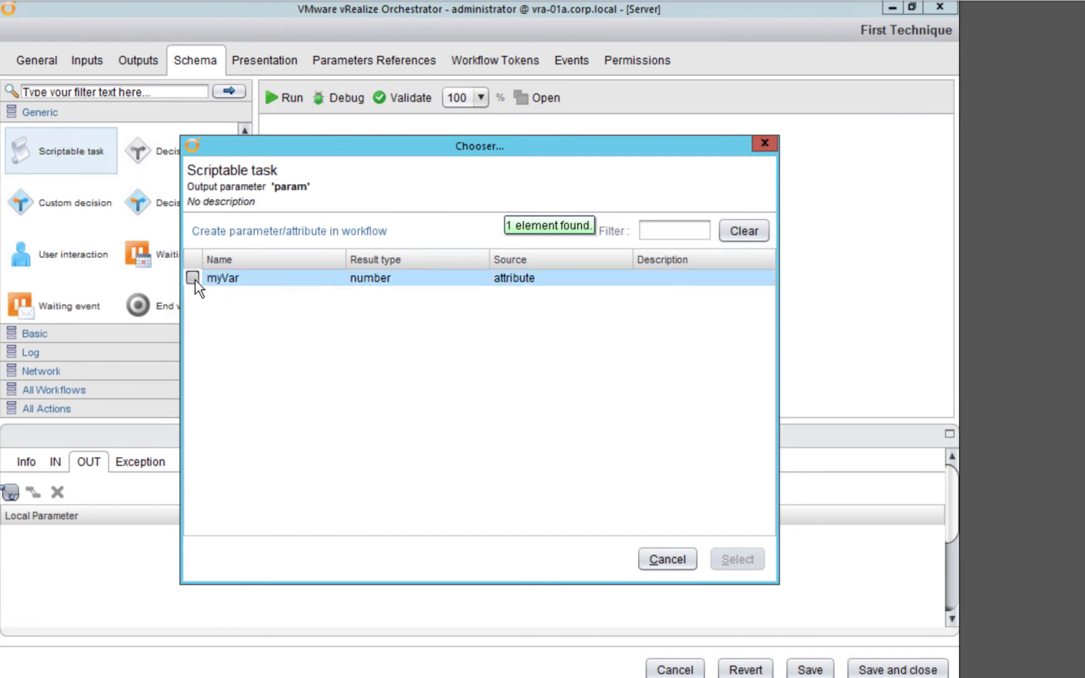
click(194, 278)
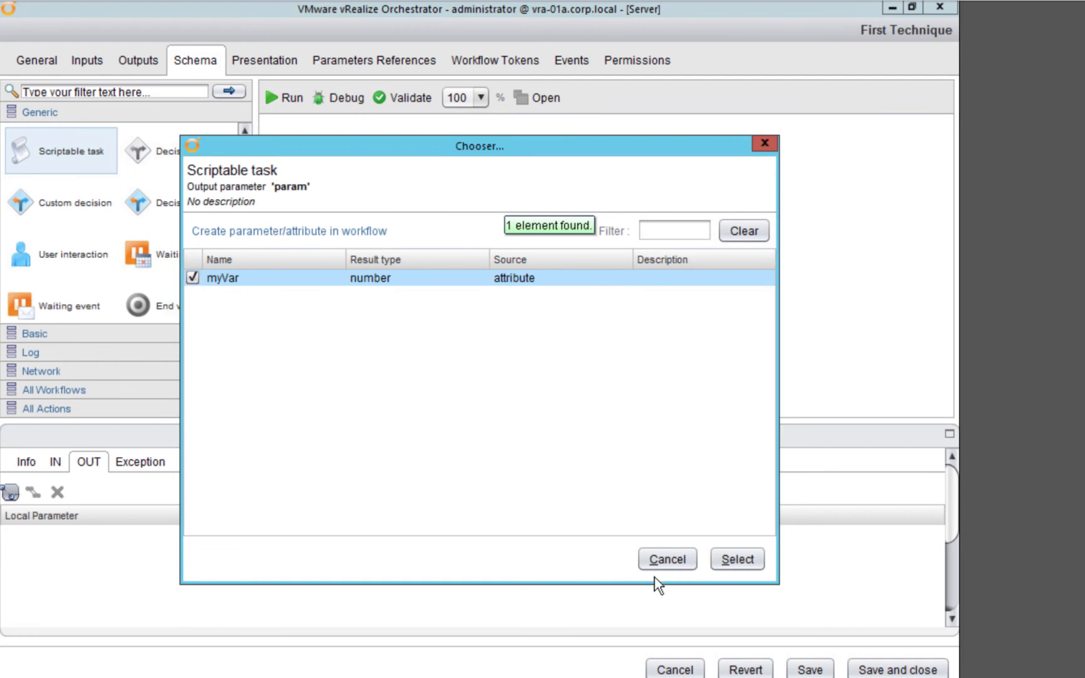
click(723, 562)
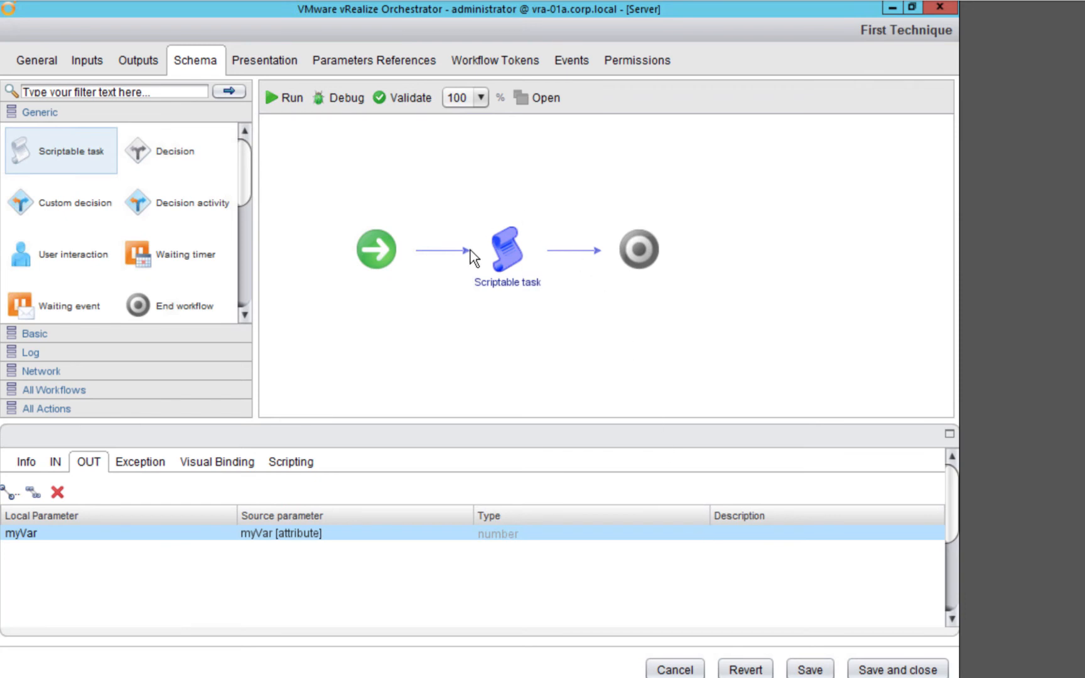
- Validate the workflow and close the validation report
mouse_move(517, 282)
click(403, 99)
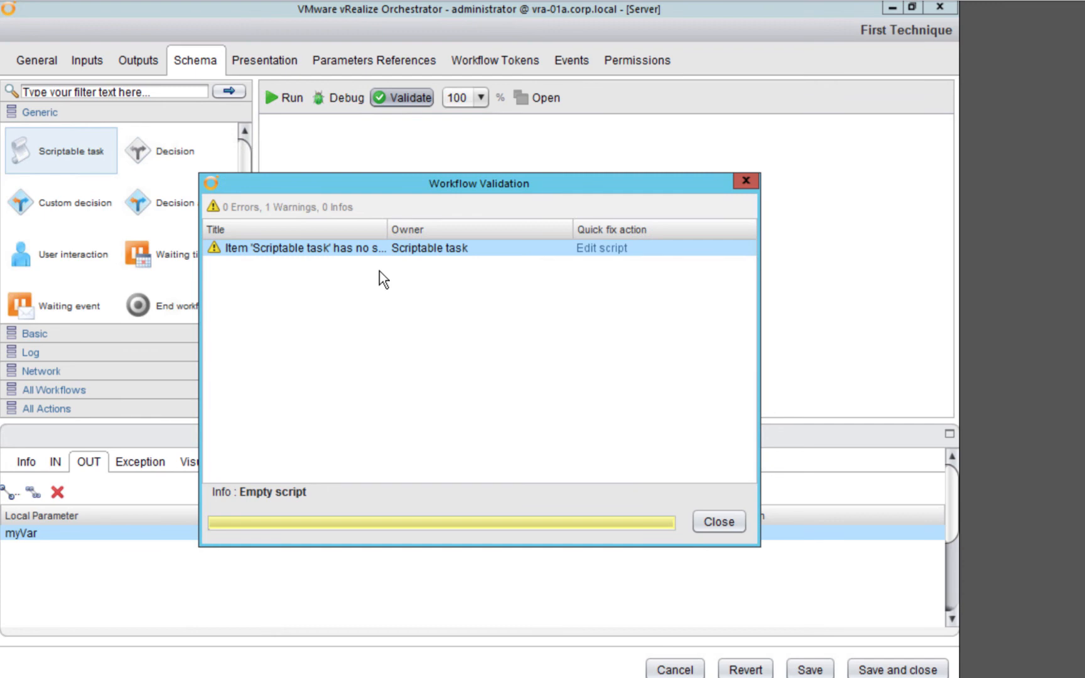
click(745, 182)
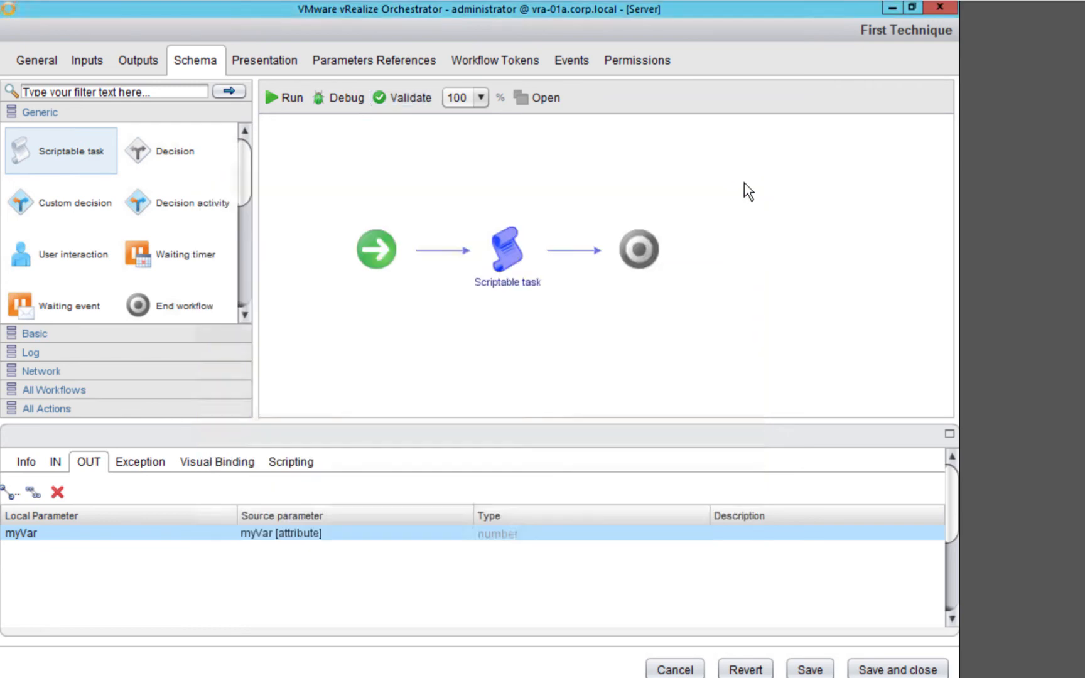
- Add the comment "// No code required" to the scriptable task's script
click(300, 461)
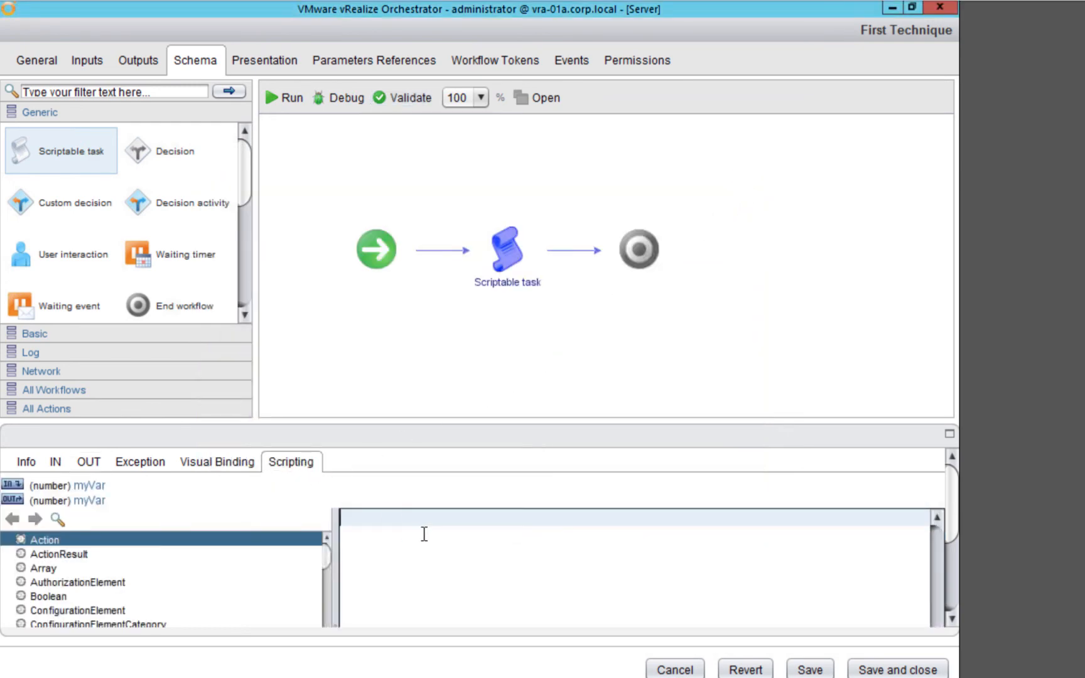
text(// No code required)
- Rename the scriptable task as "Copy input parameter to attribute" and review its input bindings
double_click(501, 284)
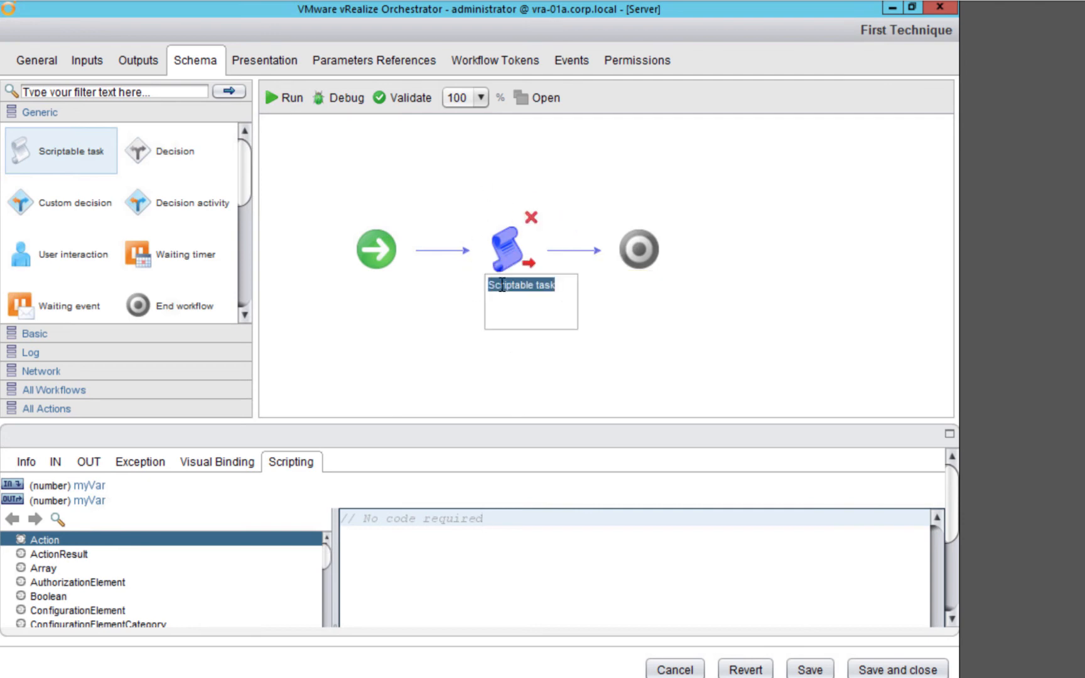
text(Cop)
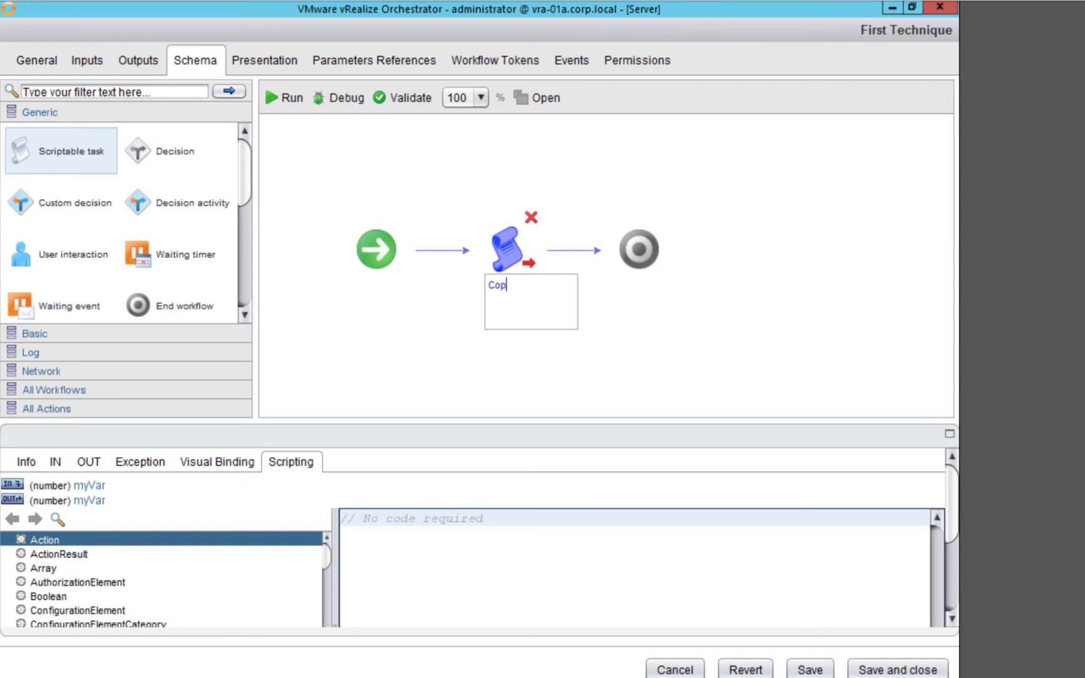
text(y input pa)
text(ramet)
text(er(S)
text())
key(BackSpace)
key(BackSpace)
key(BackSpace)
text(to attribute)
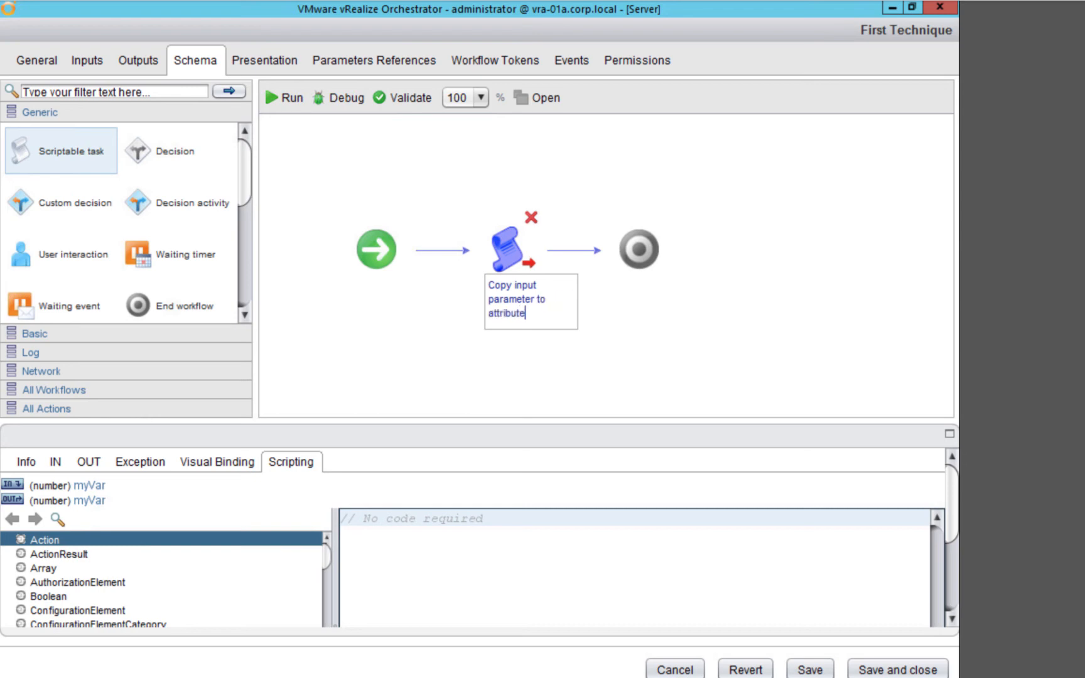
key(Return)
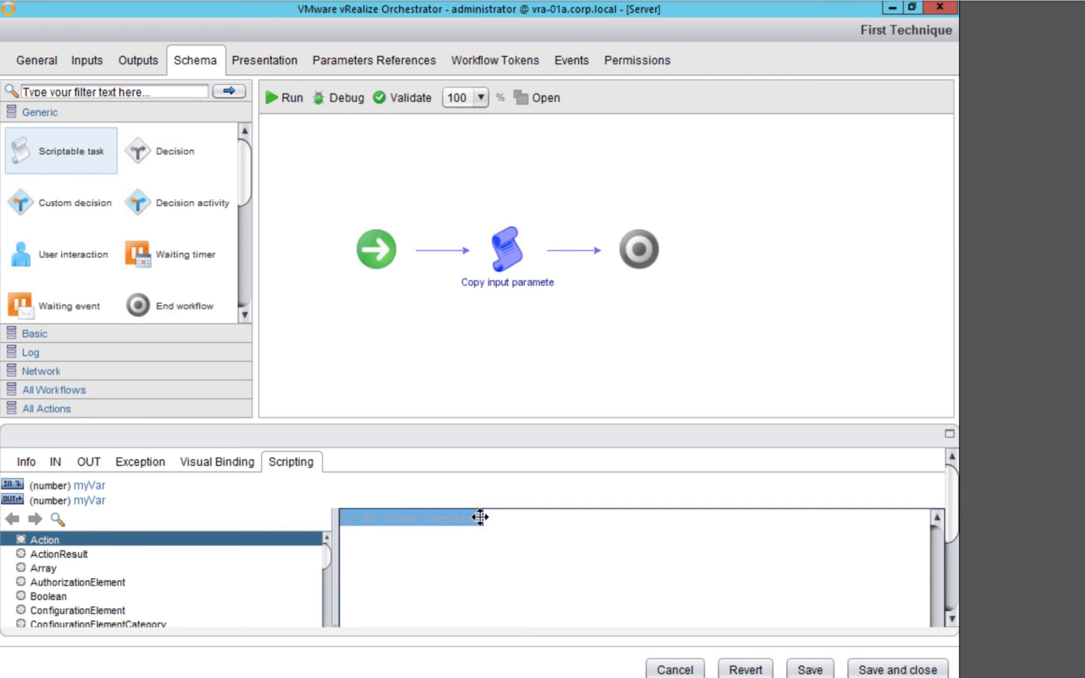
click(518, 551)
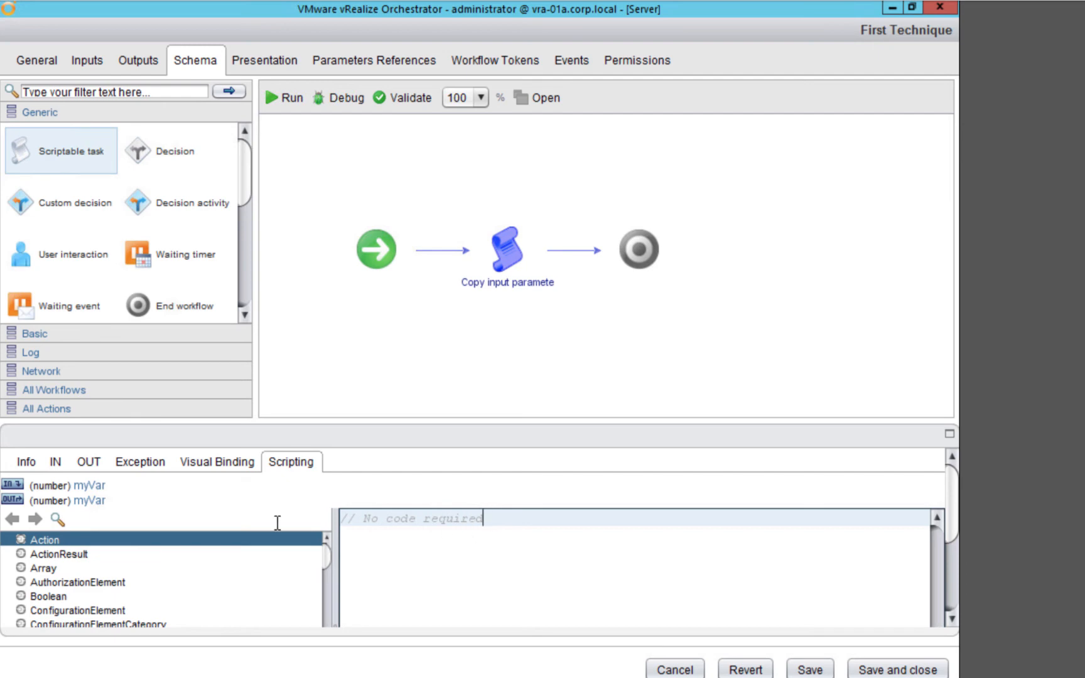
click(56, 463)
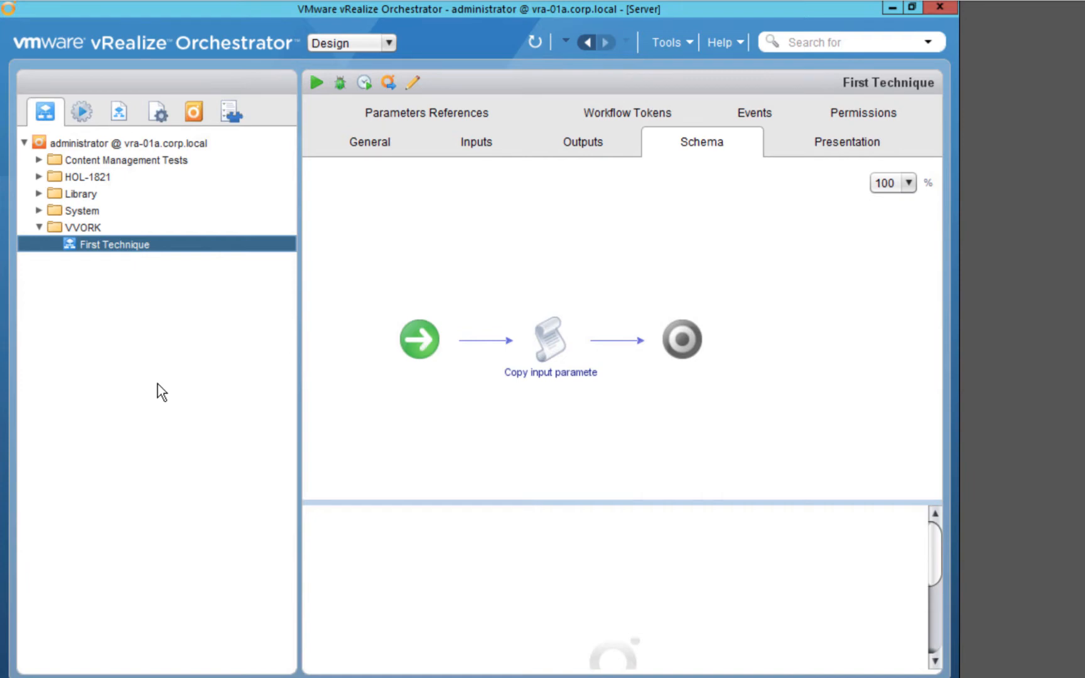
- Create a workflow named Second Technique in the VVORK folder and show its general details
right_click(82, 228)
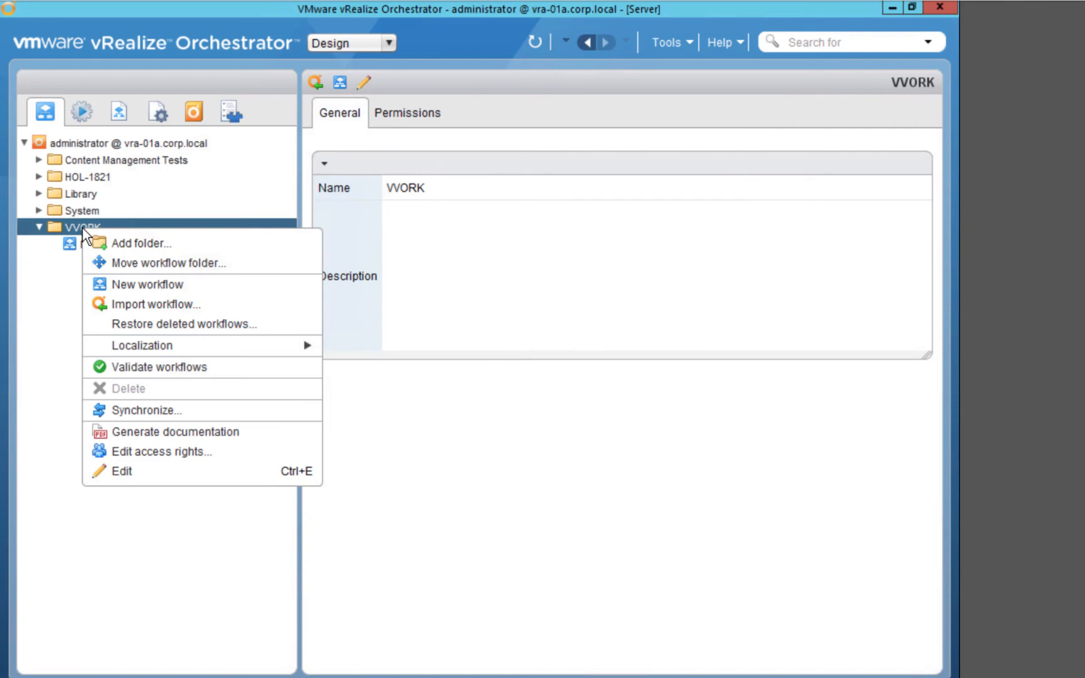
click(128, 285)
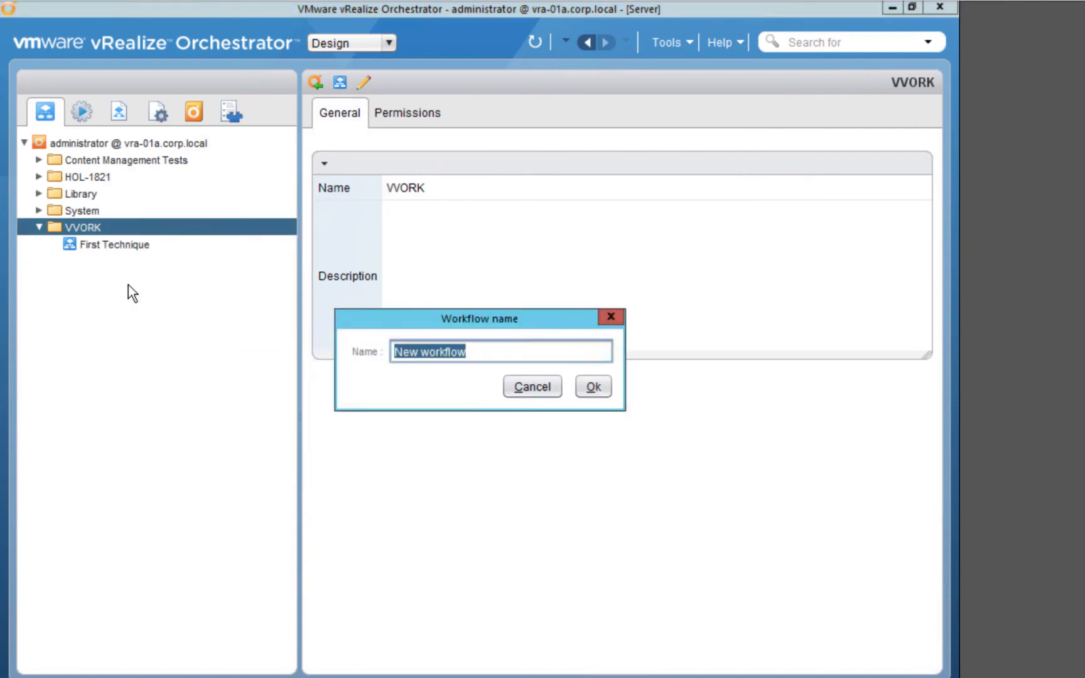
text(Second Tech)
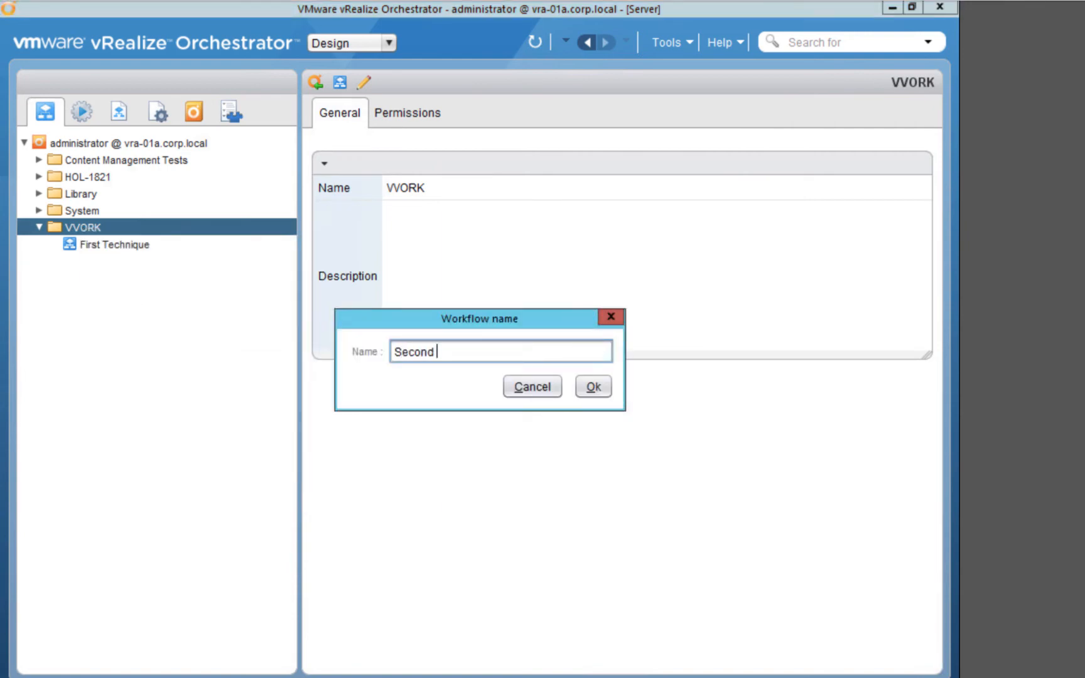
text(nique)
click(589, 390)
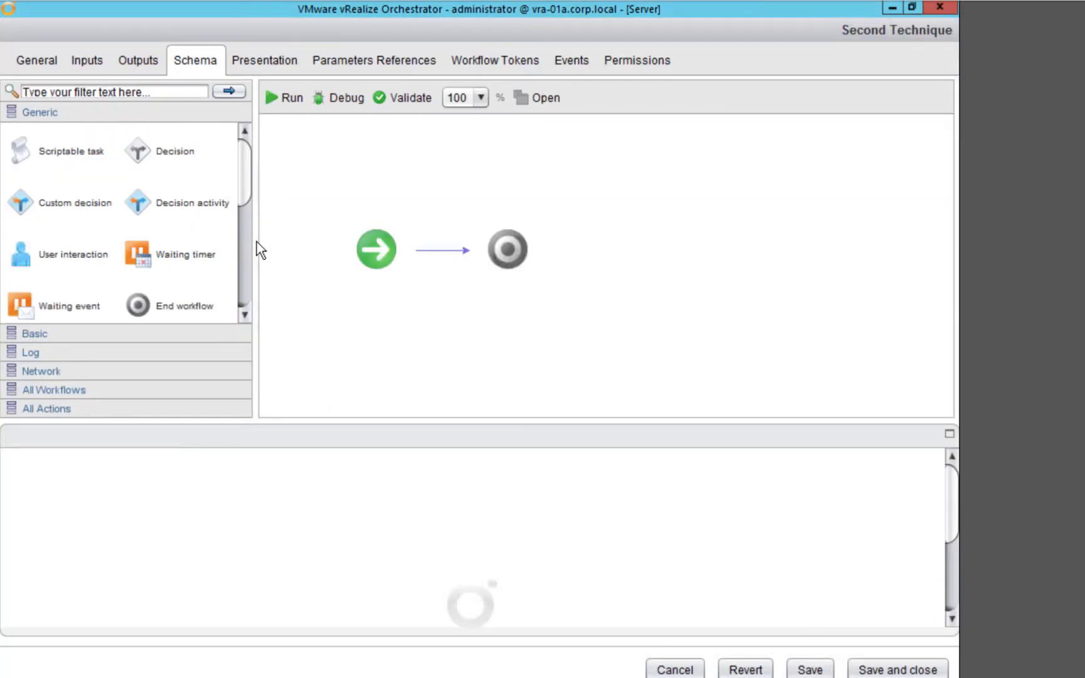
click(33, 64)
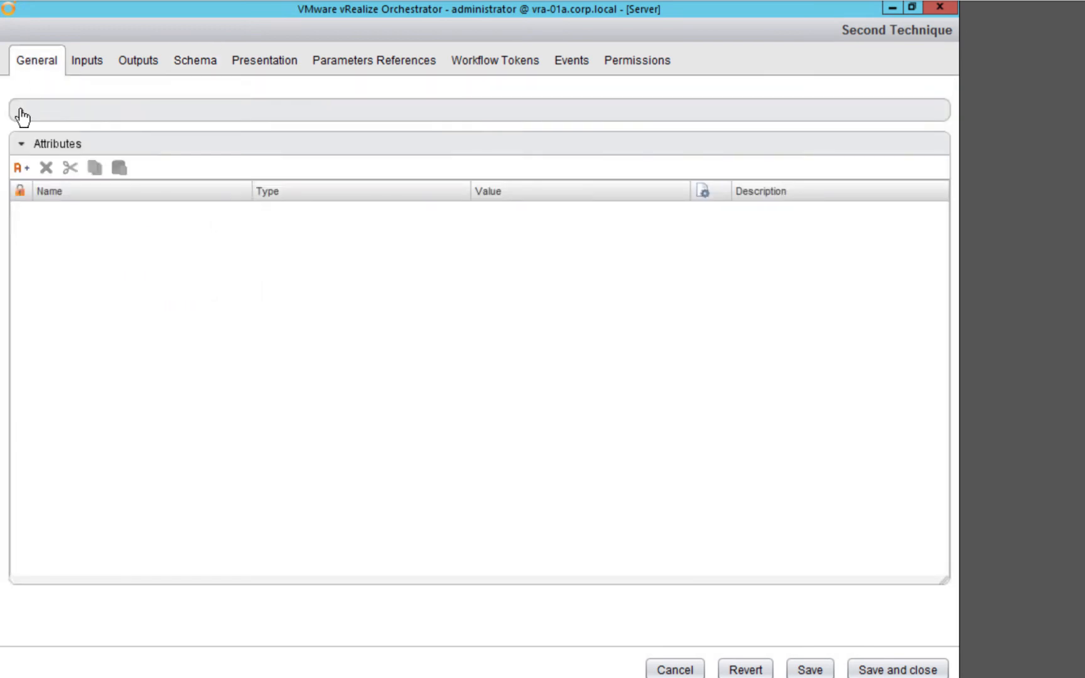
click(22, 114)
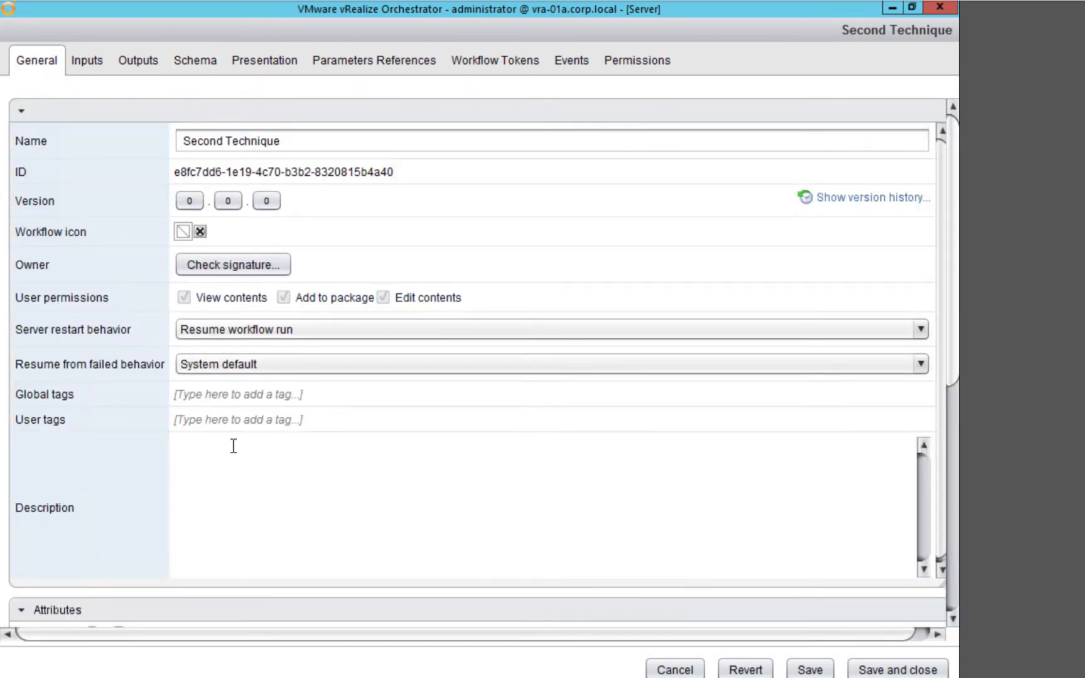
- Add an input parameter named INmyVar of type number to the Second Technique workflow
click(92, 66)
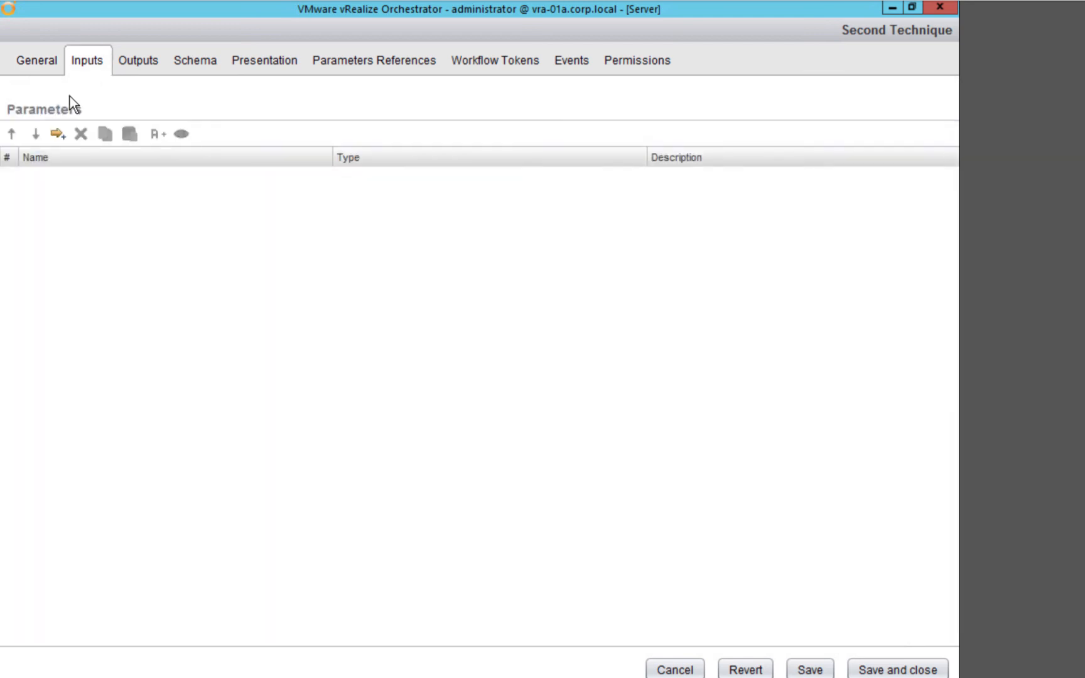
click(57, 134)
click(34, 176)
text(INmyVar)
click(596, 388)
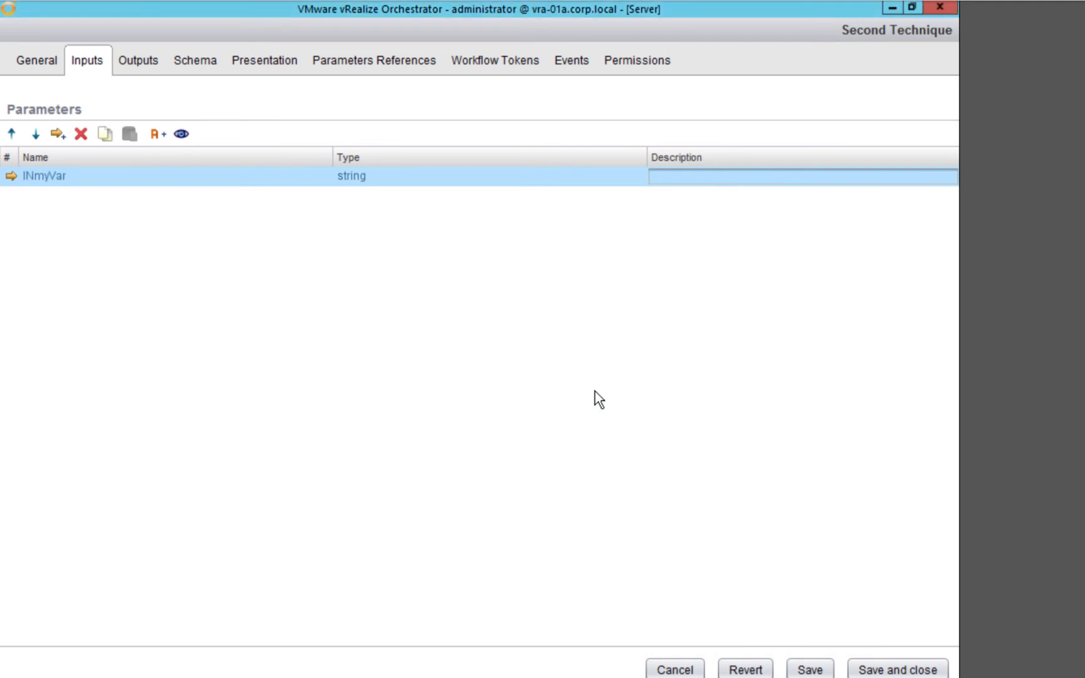
click(356, 181)
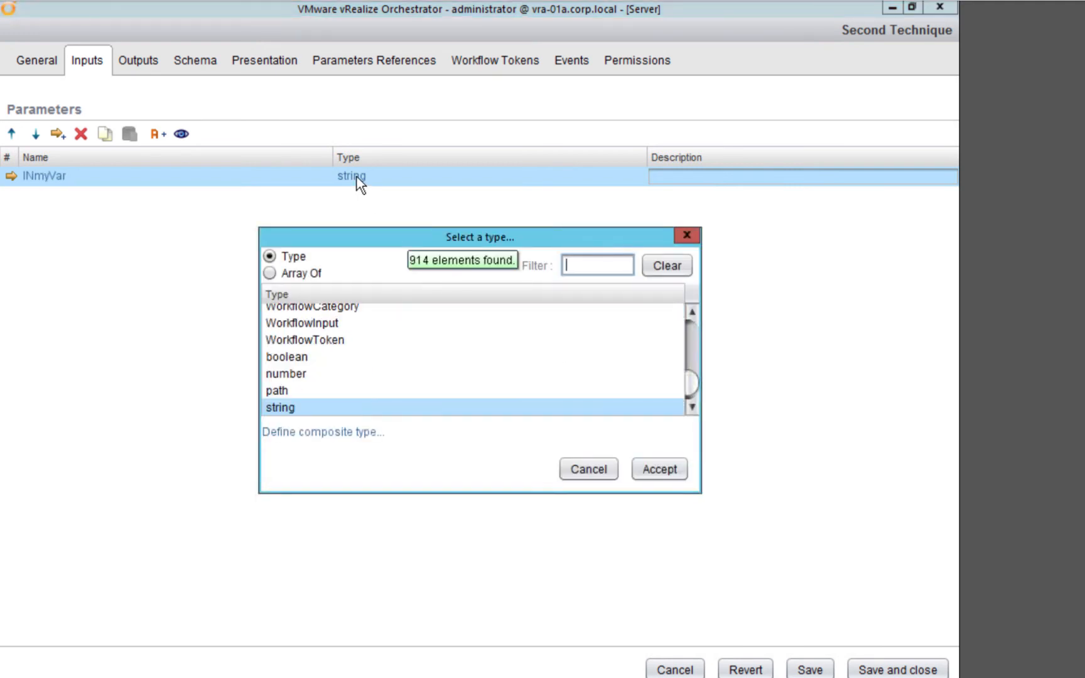
text(number)
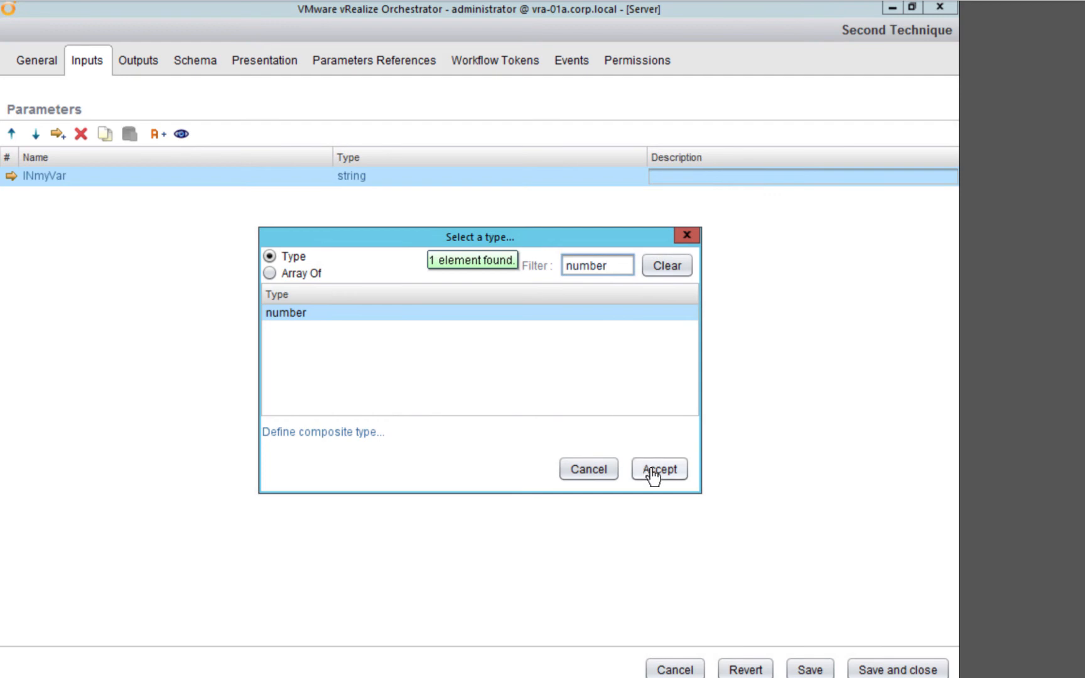
click(652, 471)
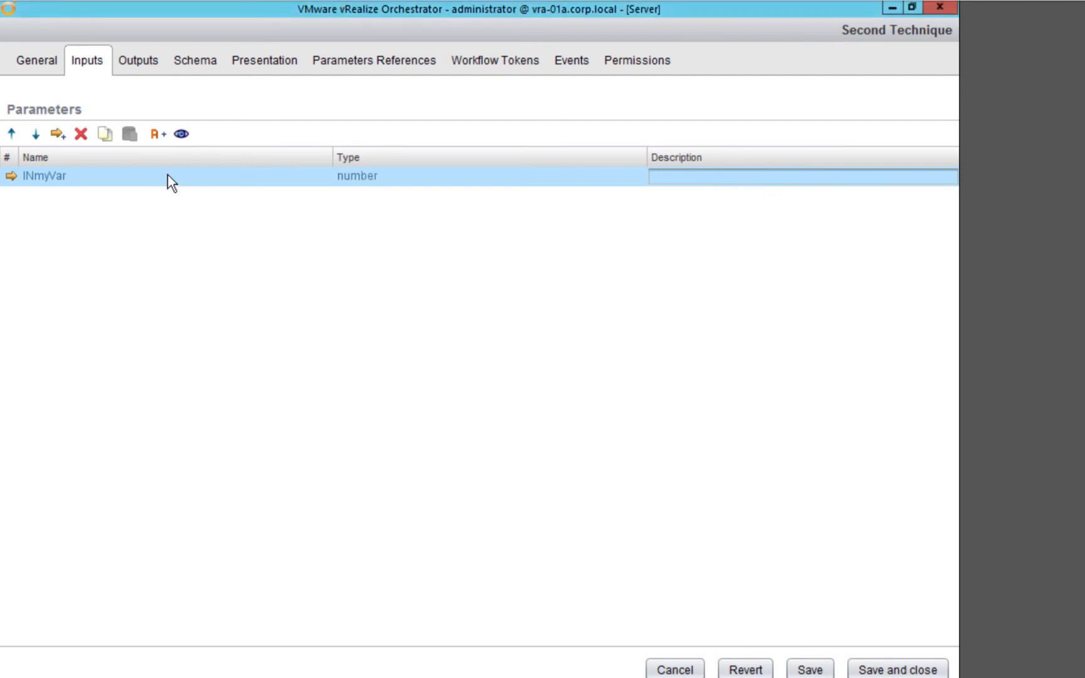
- Add a workflow attribute named myVar of type number
click(49, 61)
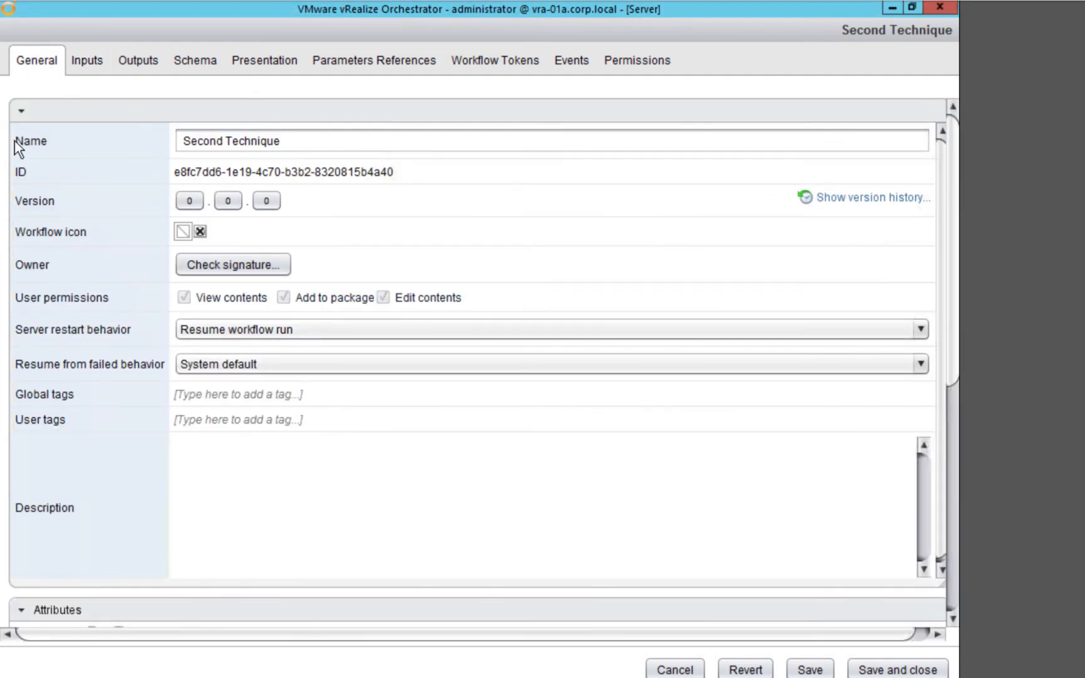
click(22, 113)
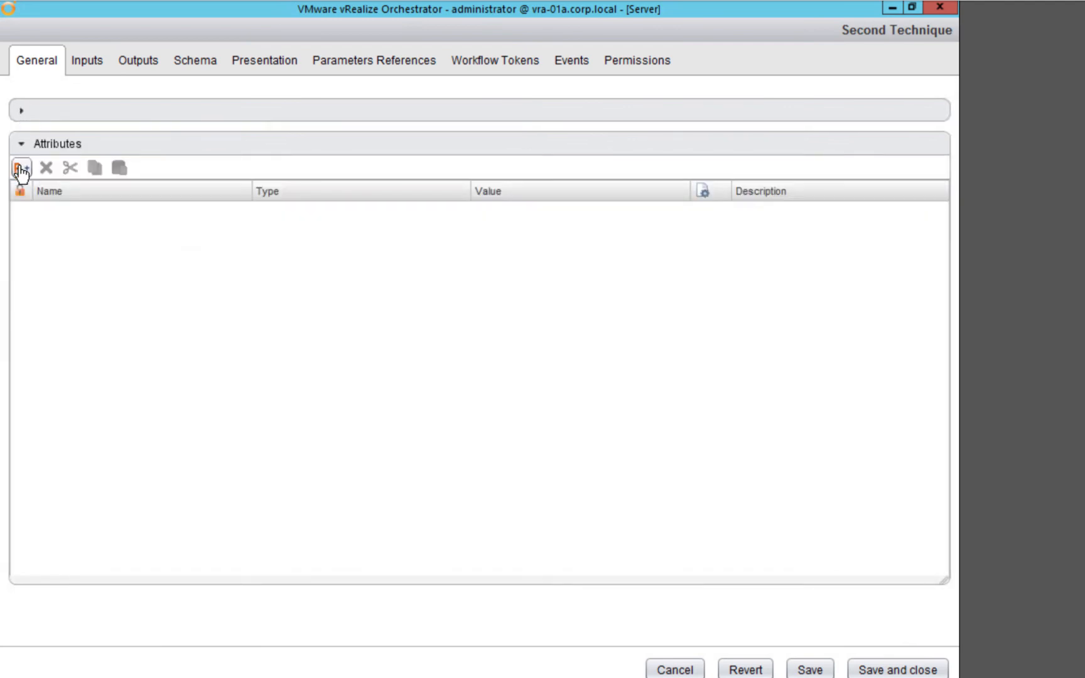
click(22, 168)
double_click(38, 209)
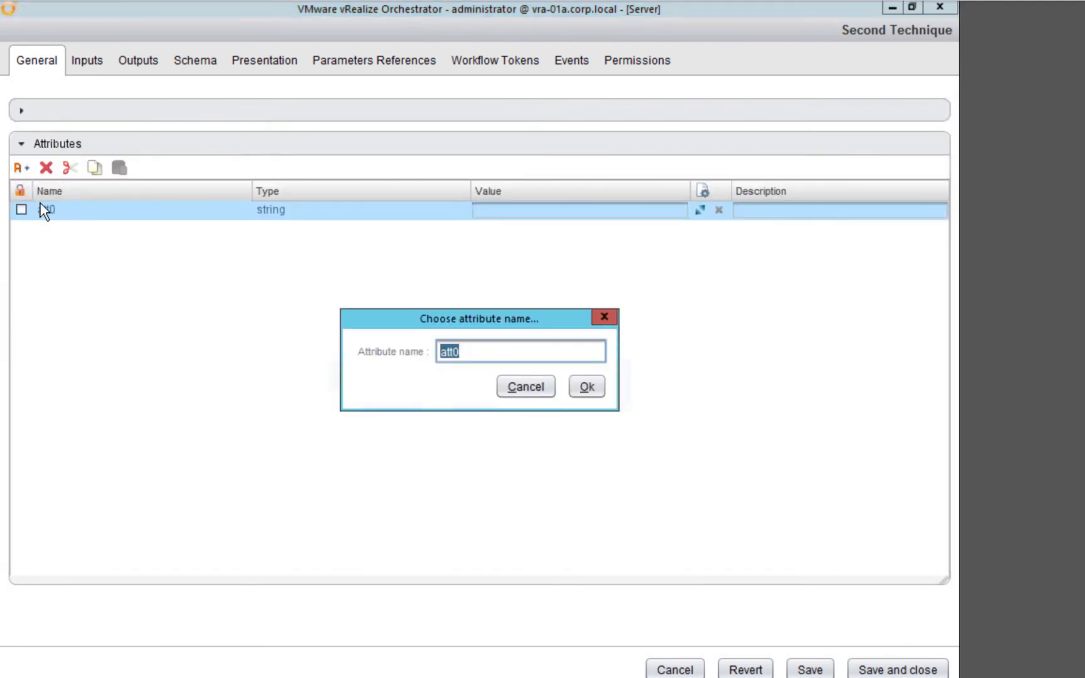
text(myVar)
click(581, 386)
click(270, 209)
text(number)
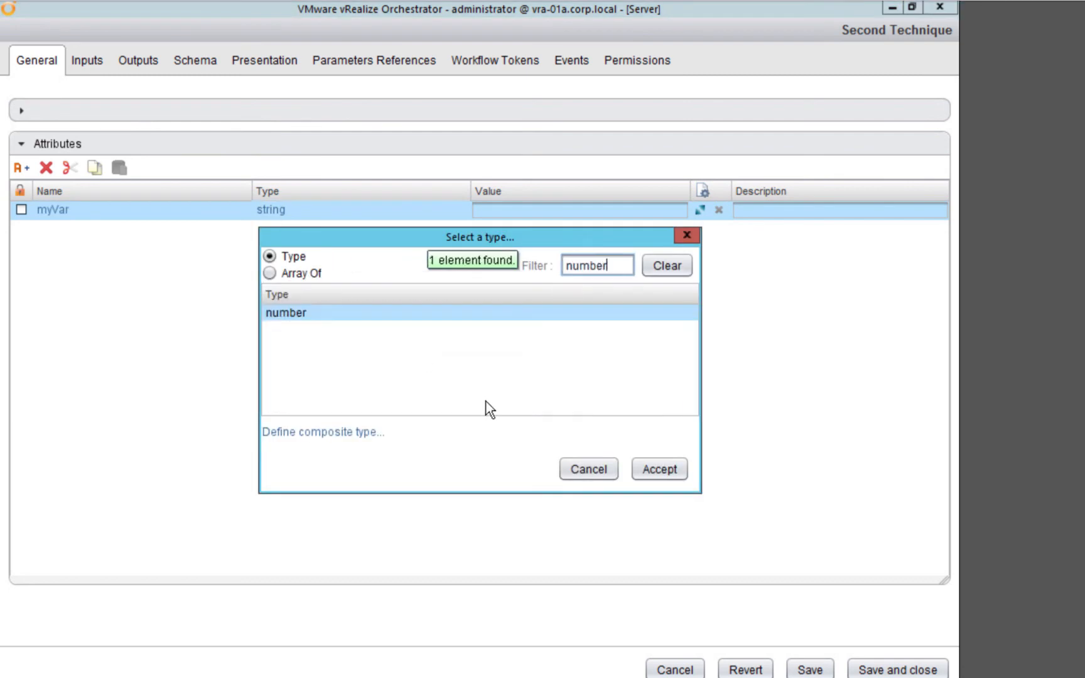
click(658, 475)
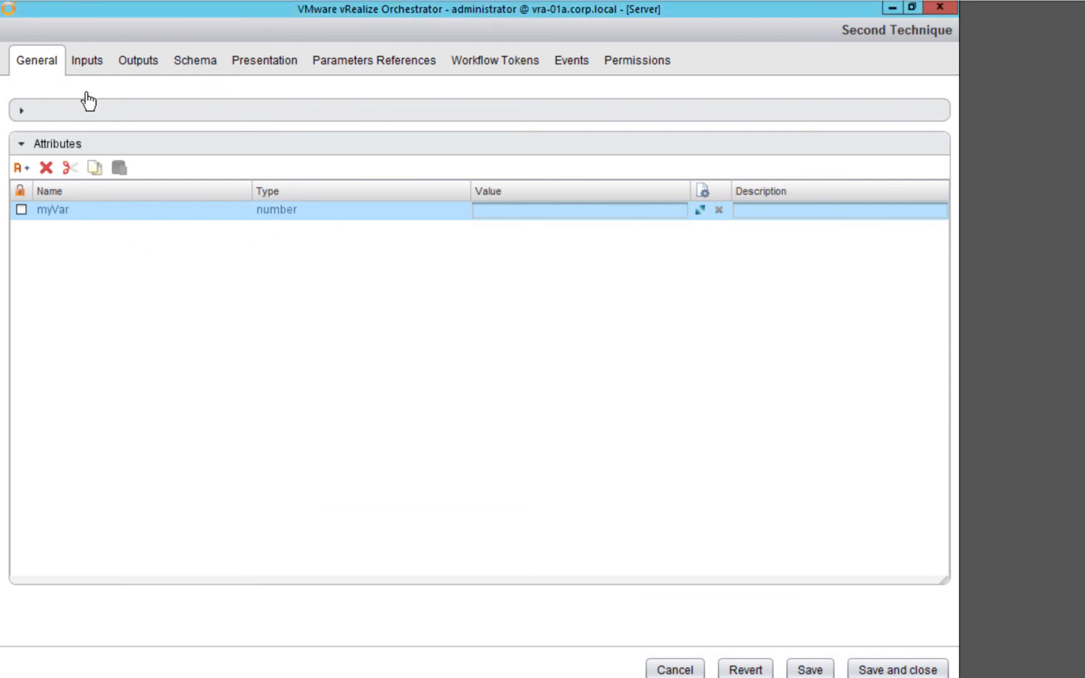
- Insert a scriptable task between the start and end elements and name it "Copy input parameter to attribute"
click(88, 60)
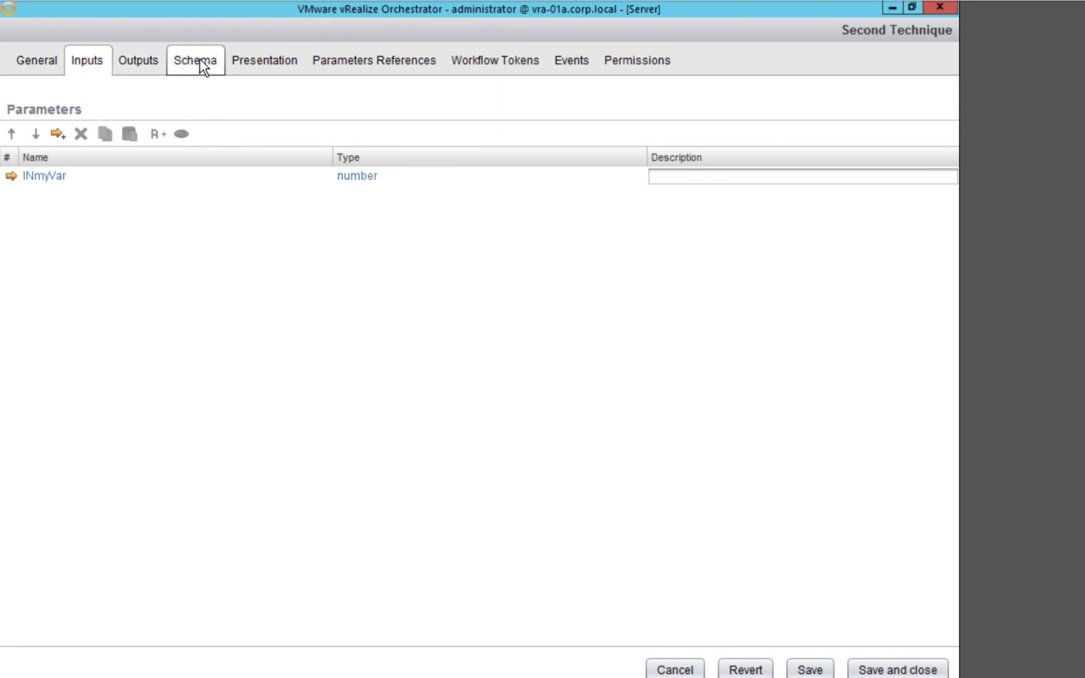
click(200, 61)
drag(44, 157, 448, 254)
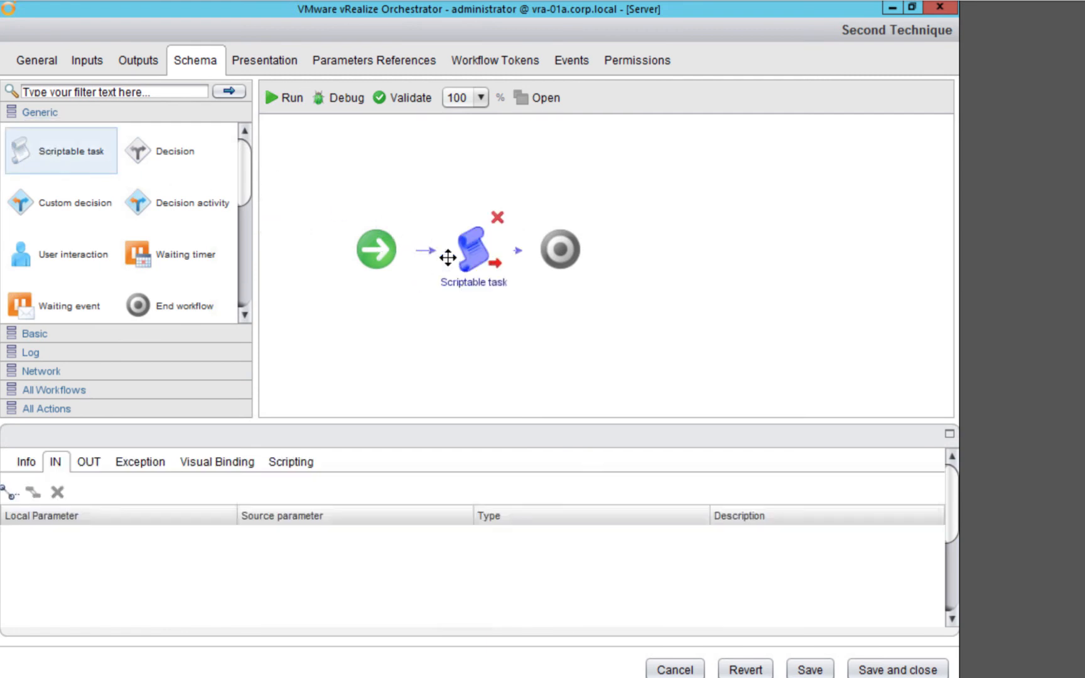
click(504, 285)
text(Copy)
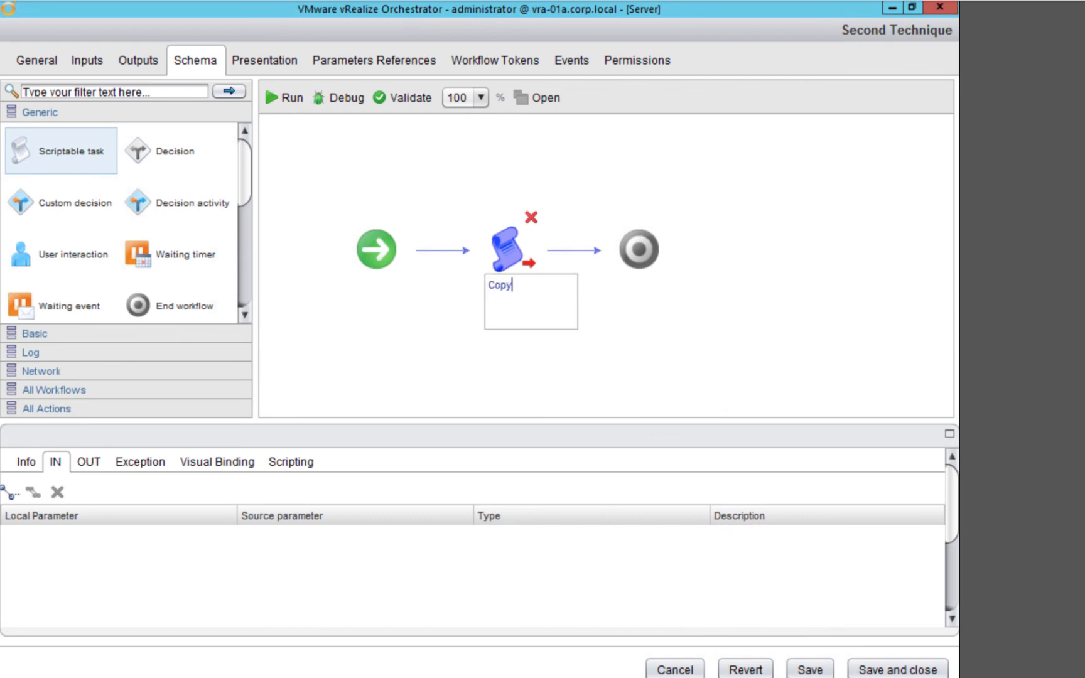
text( input parameter to a)
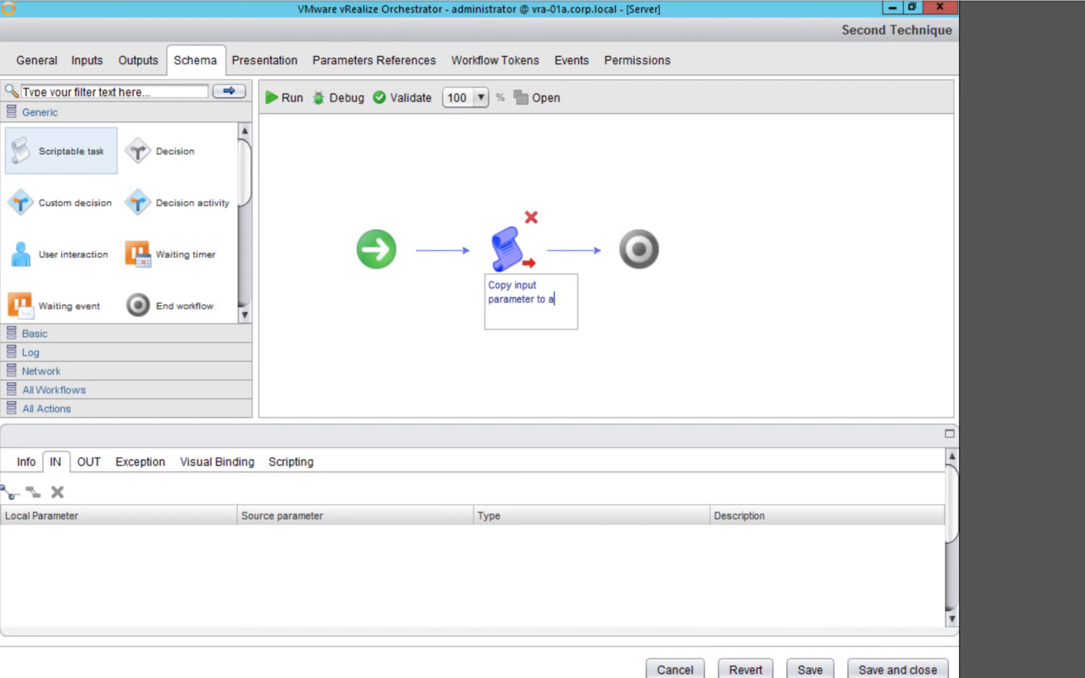
text(ttribute)
click(440, 353)
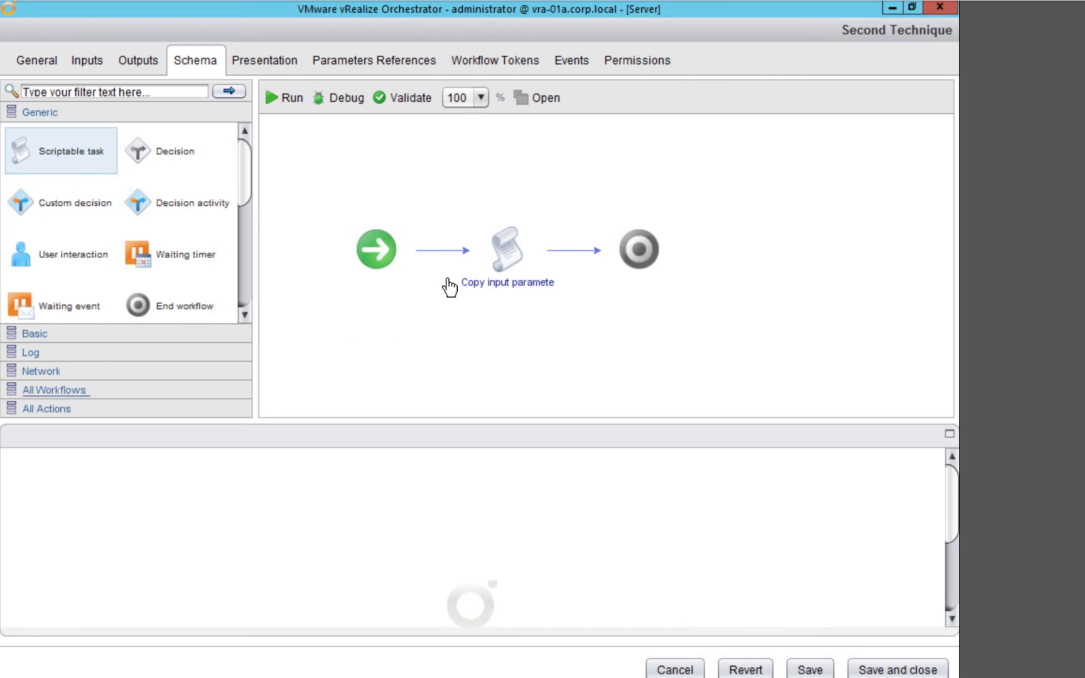
- Use visual binding to connect the in-parameter INmyVar to the scriptable task's inputs
click(510, 256)
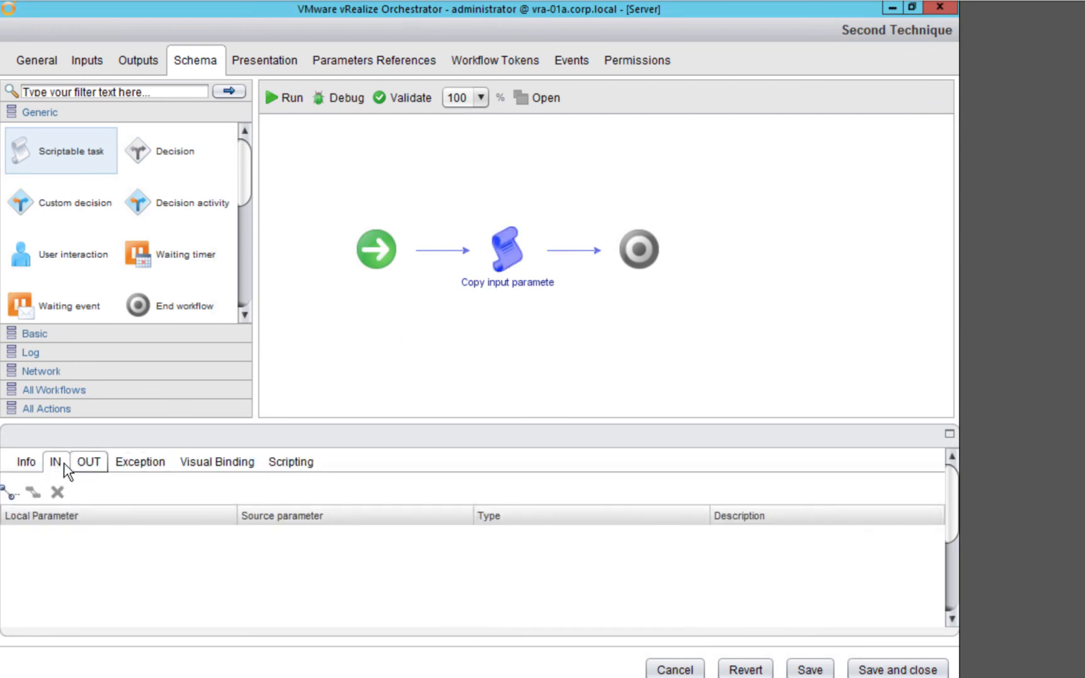
click(213, 463)
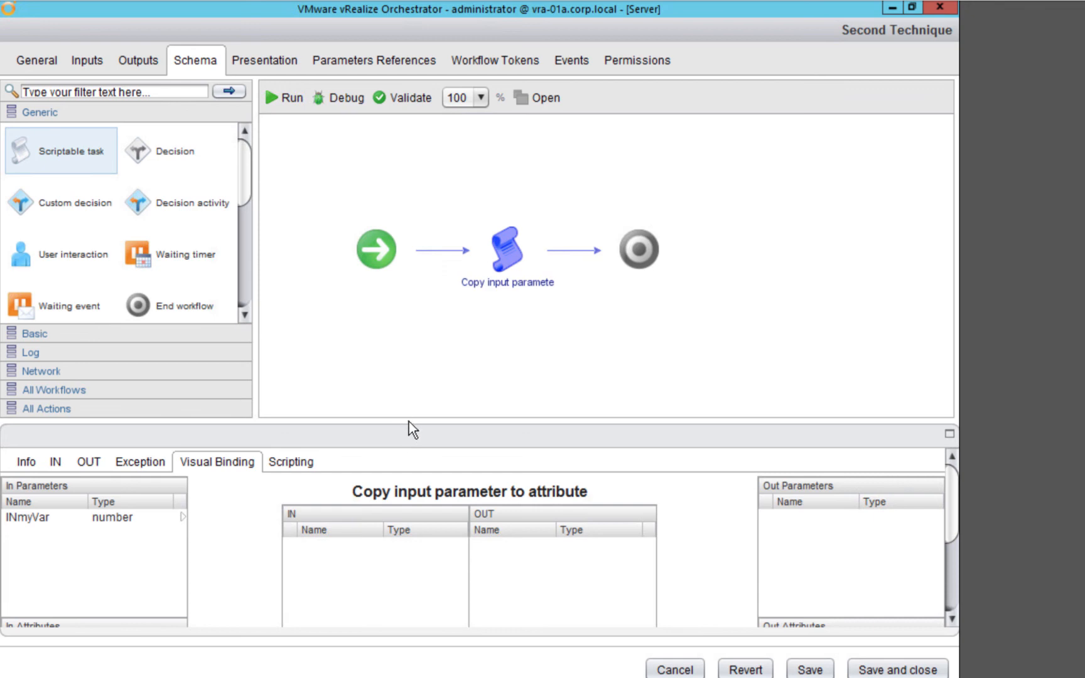
drag(409, 422, 408, 327)
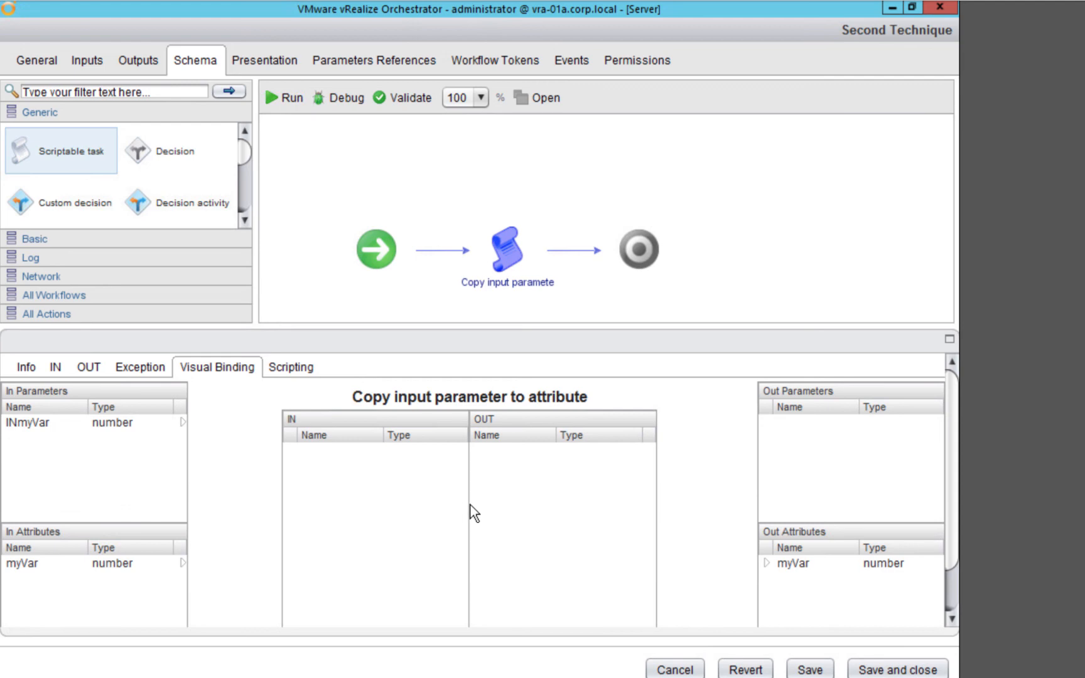
mouse_move(512, 251)
click(184, 422)
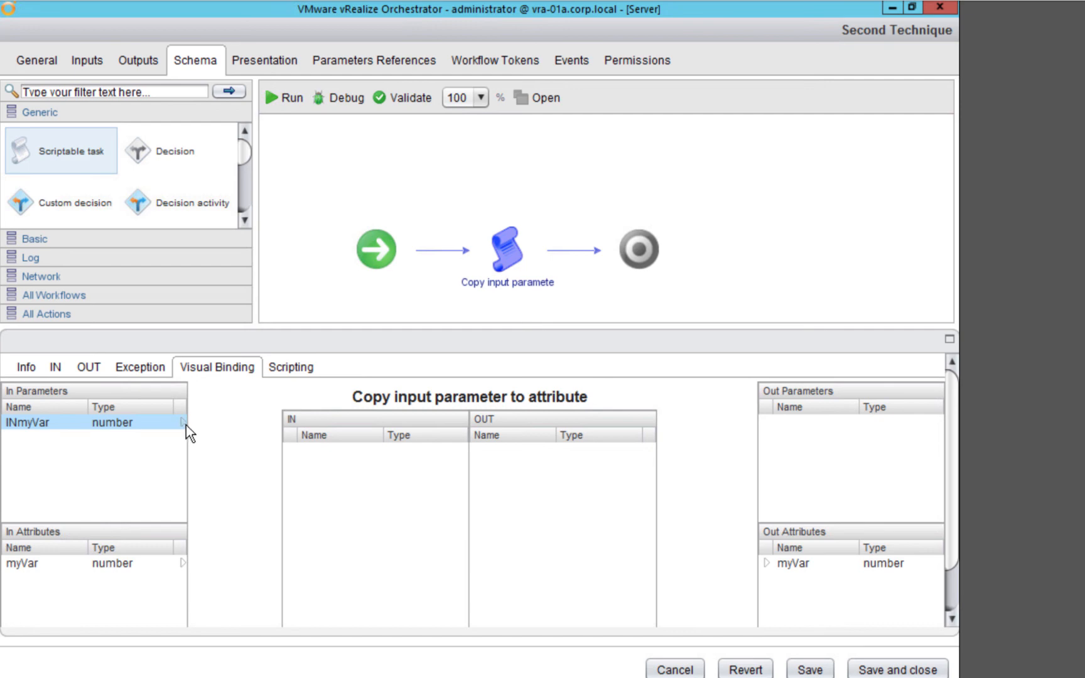
drag(189, 431, 317, 523)
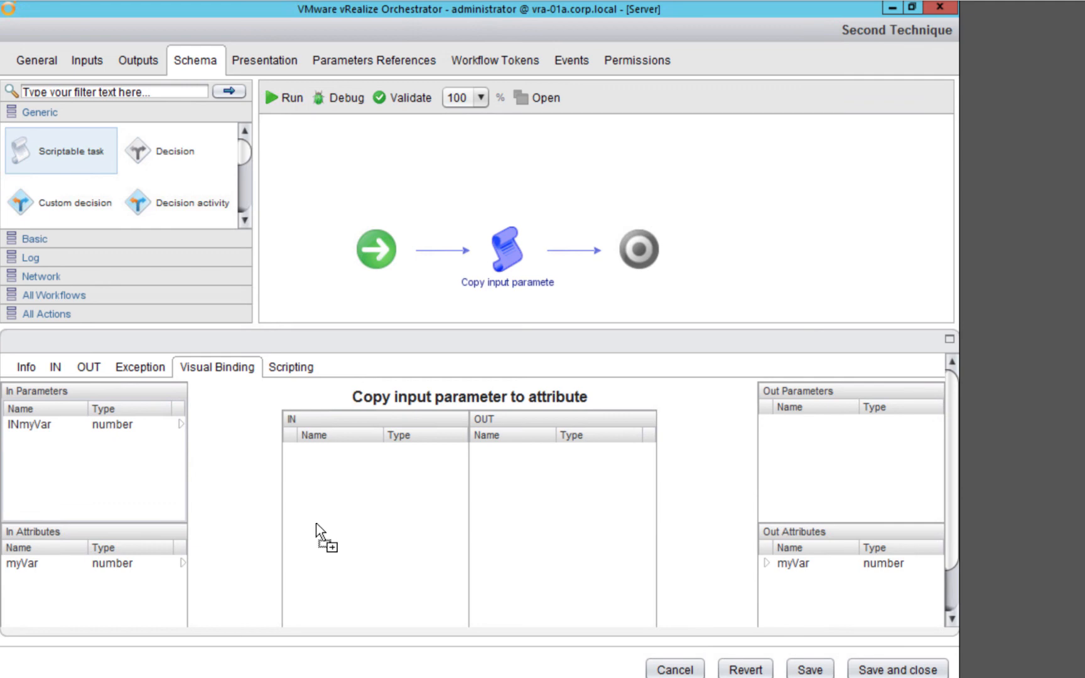
drag(316, 523, 317, 526)
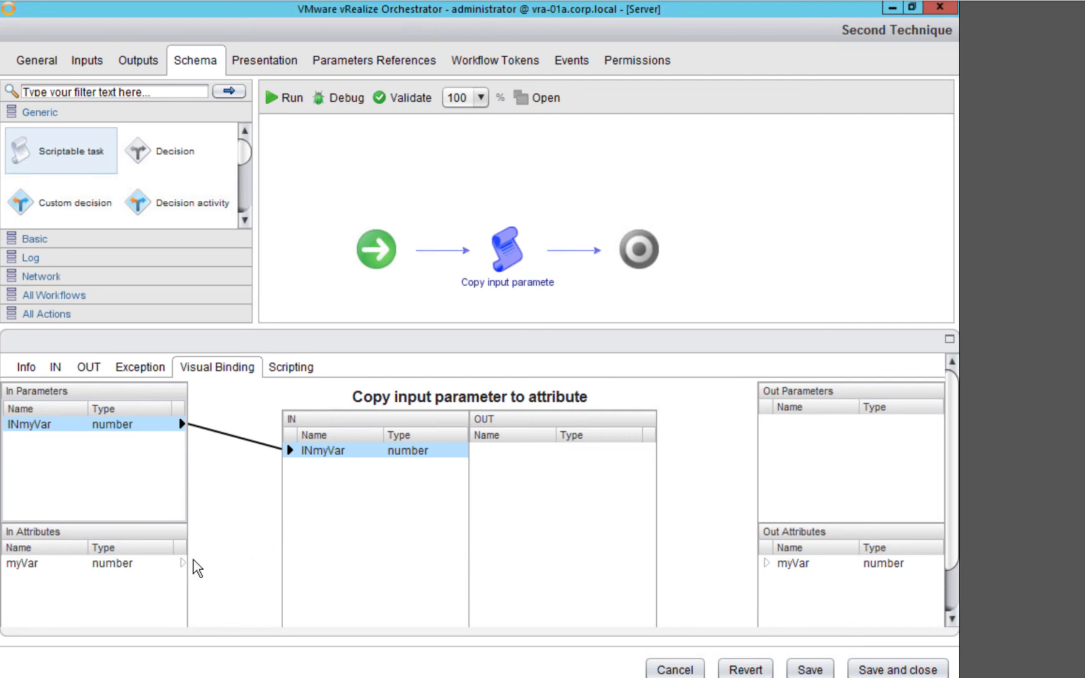
- Bind the out-attribute myVar to the scriptable task's outputs, and open the task's script for editing
click(767, 564)
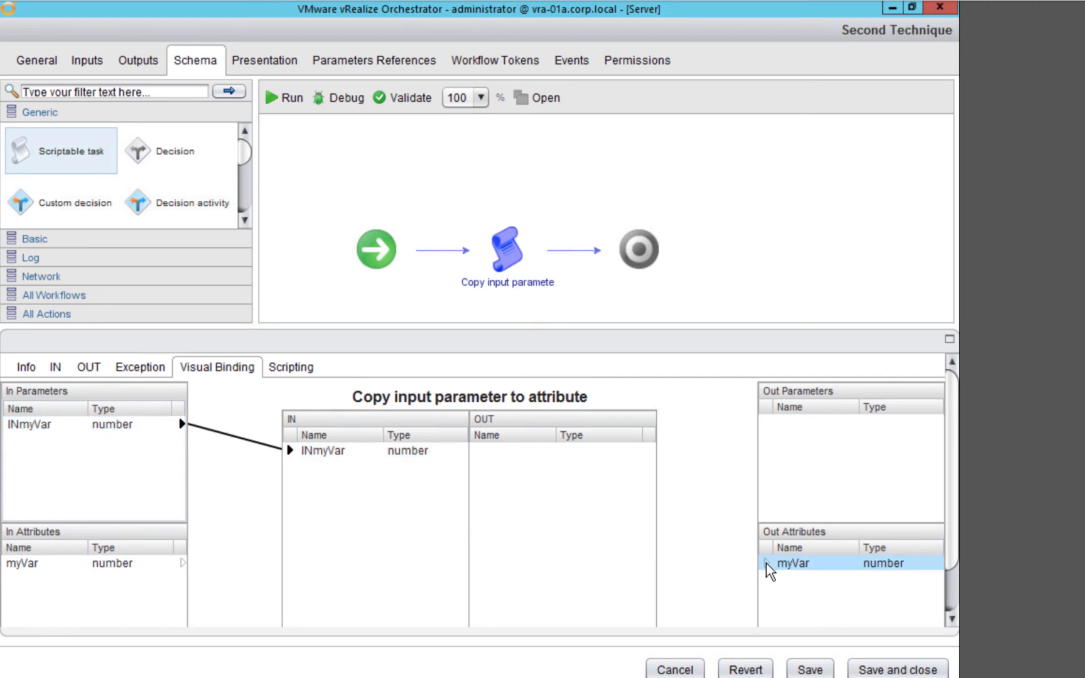
drag(766, 562, 633, 489)
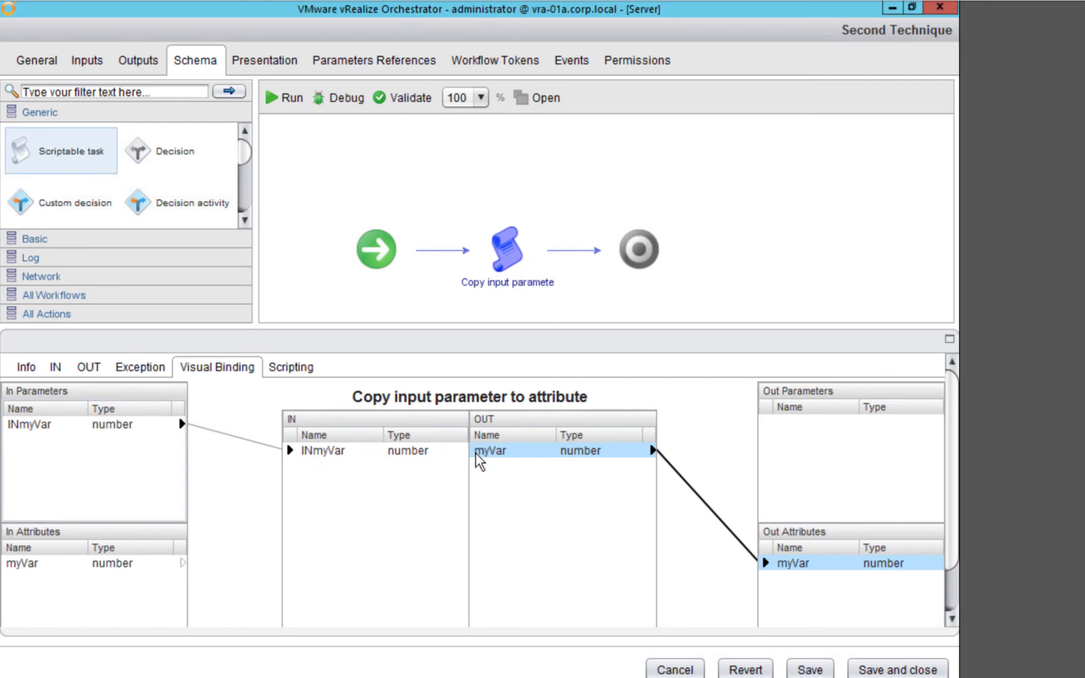
mouse_move(724, 526)
click(291, 370)
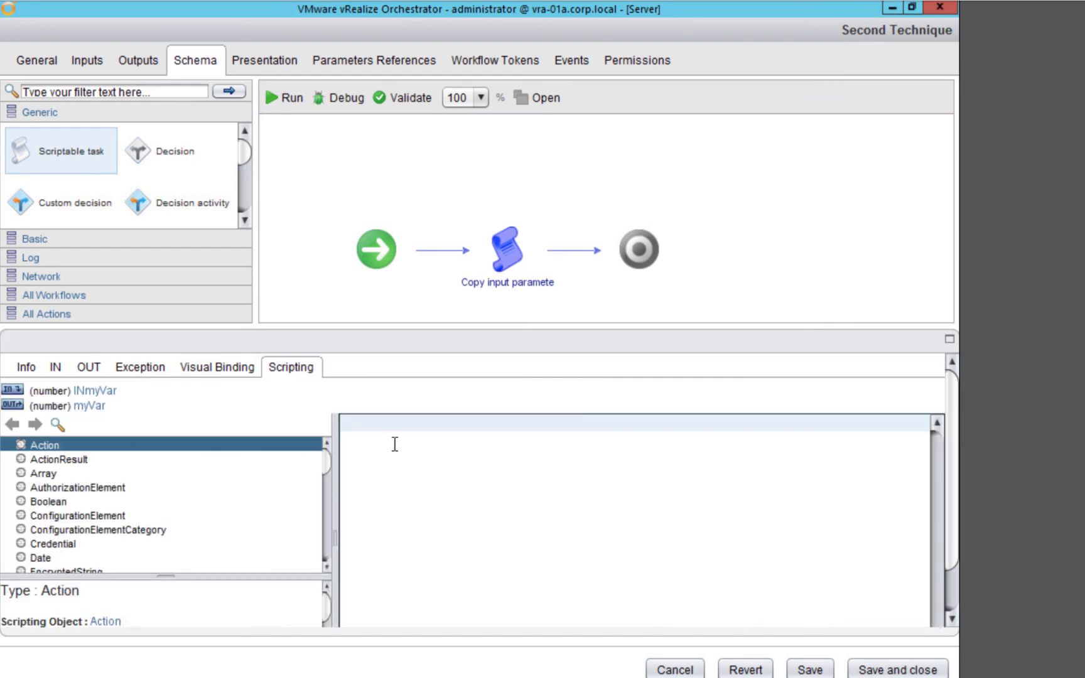
text(myVar =)
text(INmyVar)
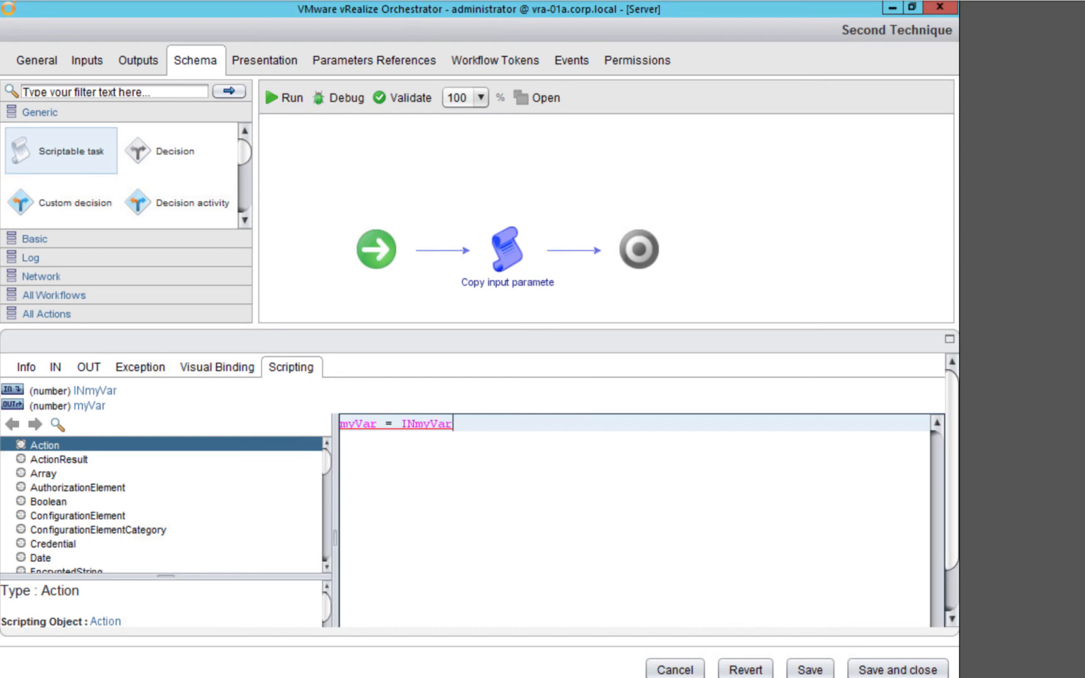
text(;)
key(ctrl+a)
key(Delete)
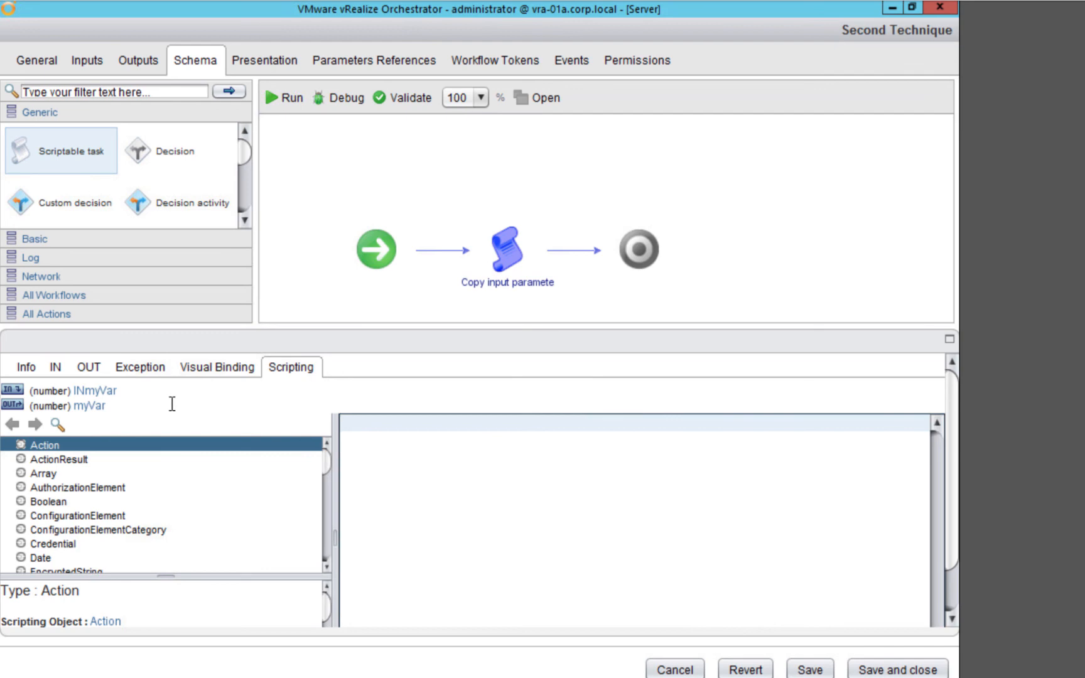
- Write the script line "myVar = INmyVar;" using the task's listed variables, and check it against the visual binding
click(89, 406)
text(=)
click(99, 392)
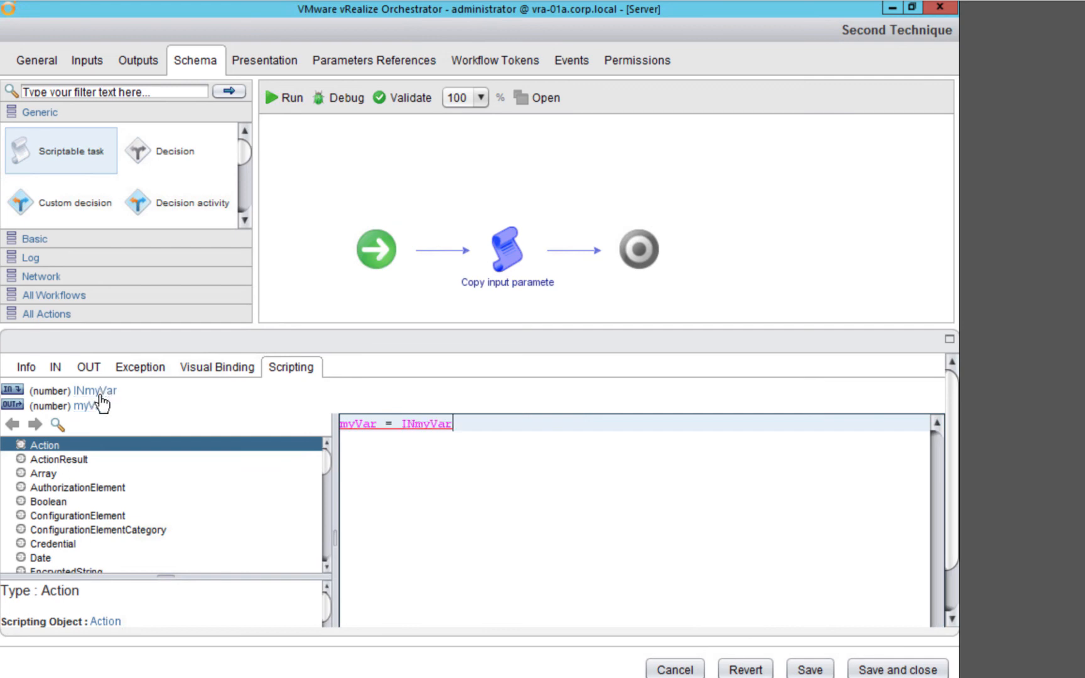
text(;)
click(228, 367)
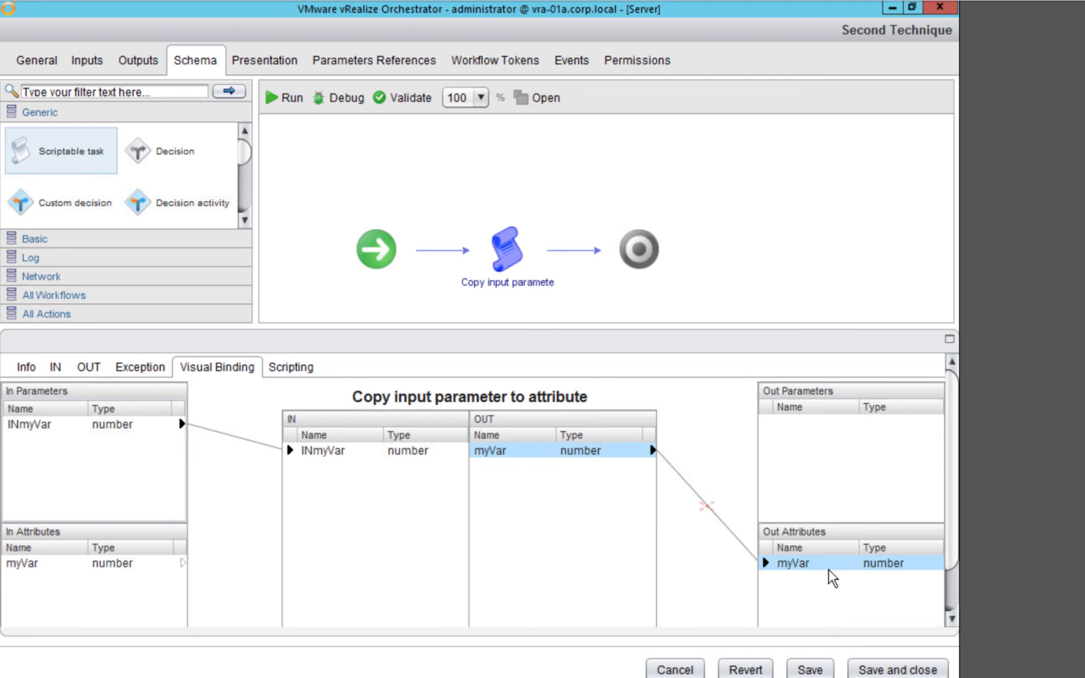
click(288, 368)
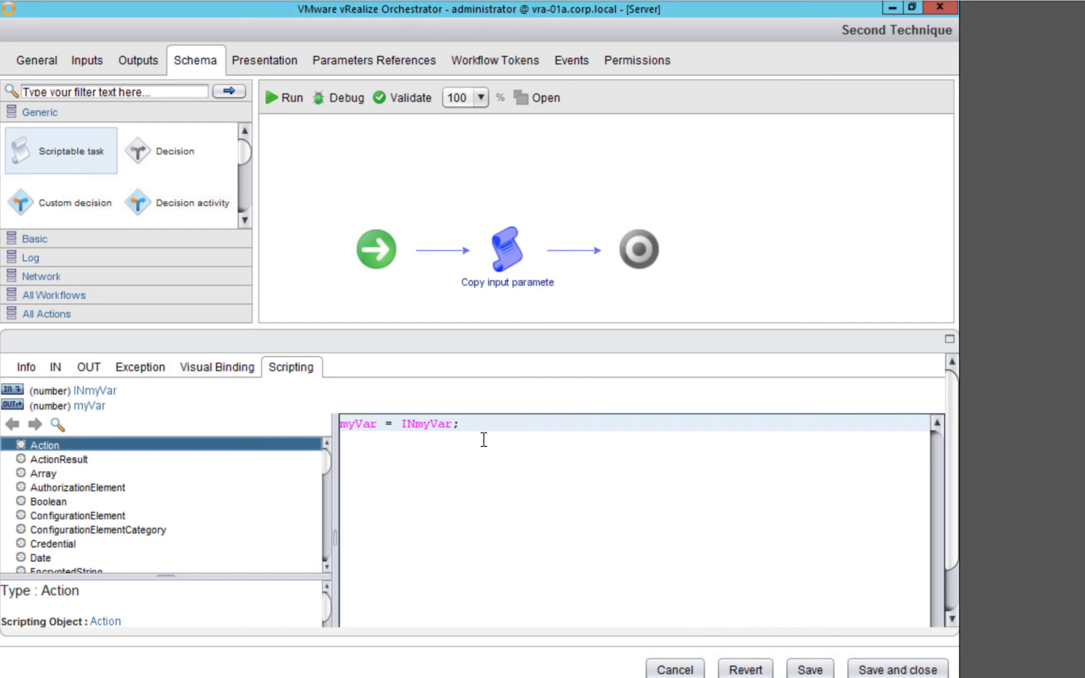
mouse_move(539, 241)
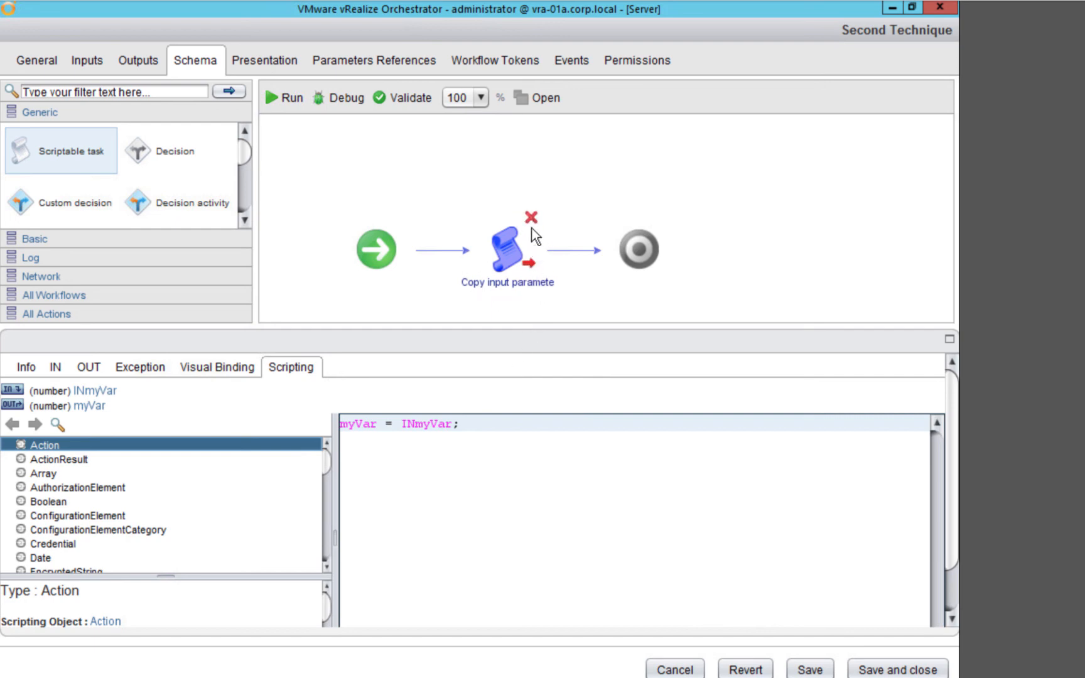